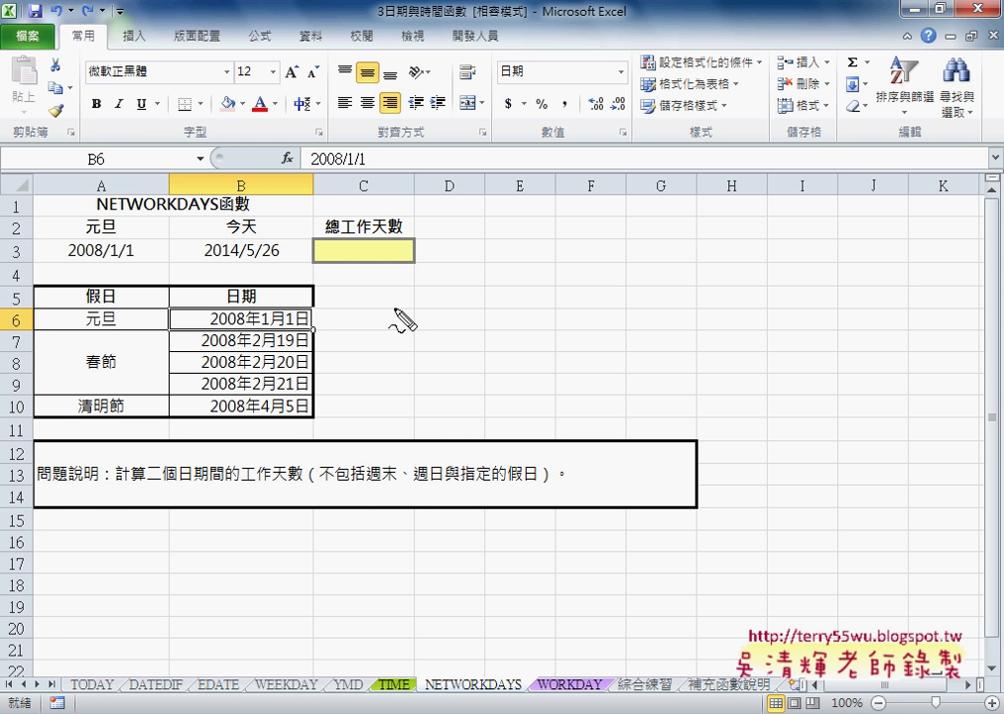
Circle the start date, today's date, answer cell C3 and WORKDAY sheet in red ink, then erase it
left_click_drag(139, 262, 145, 260)
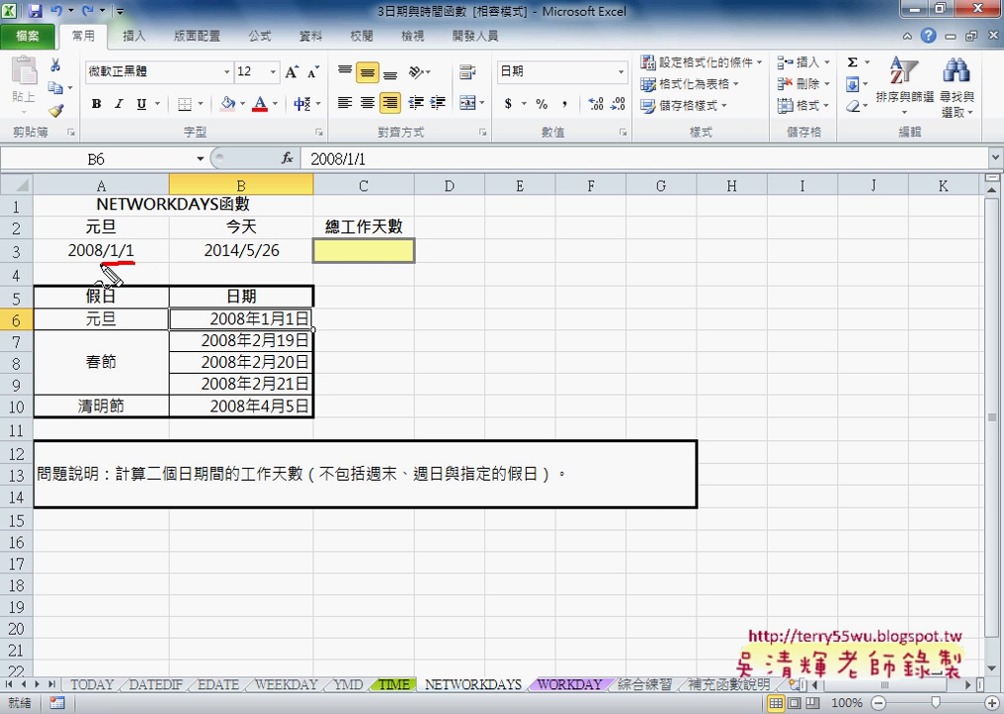
left_click_drag(210, 240, 285, 254)
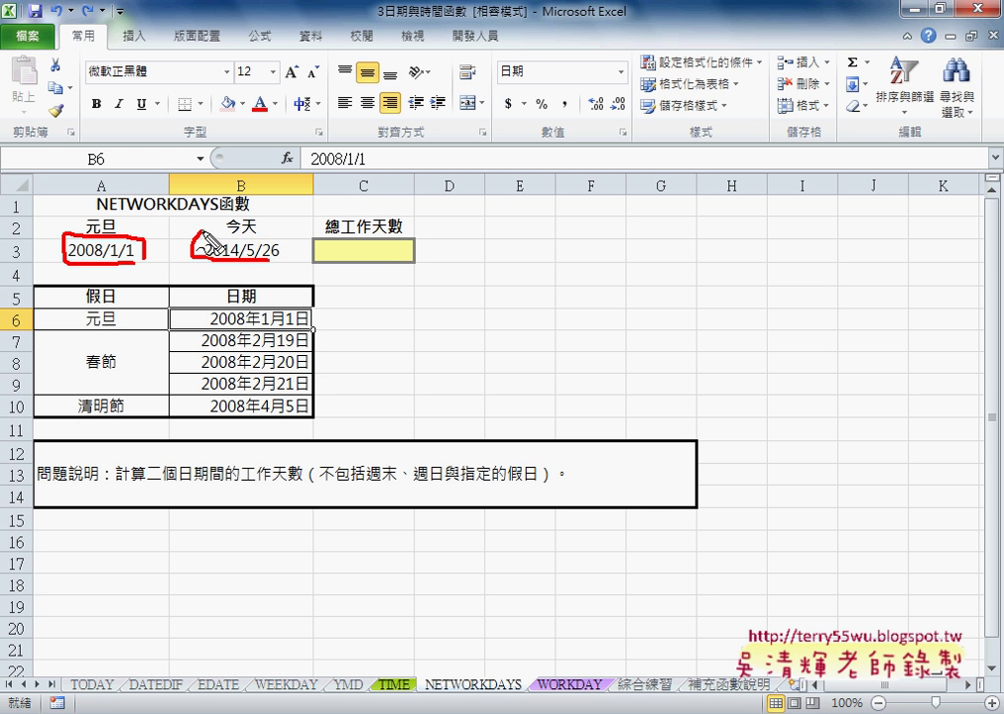
left_click_drag(413, 242, 417, 252)
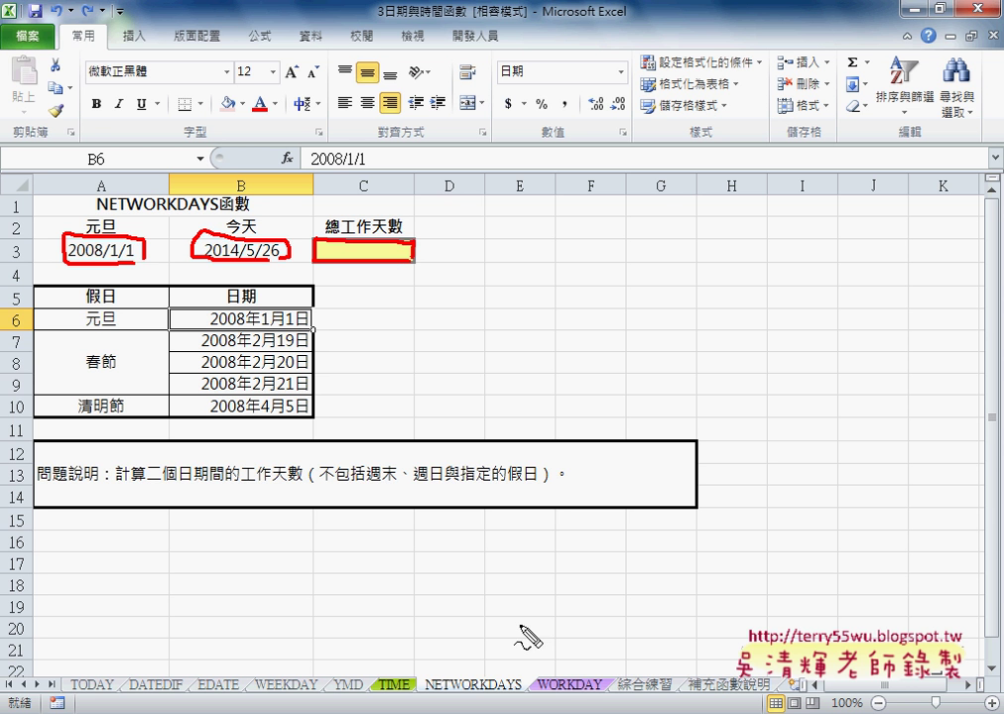
left_click_drag(601, 698, 602, 674)
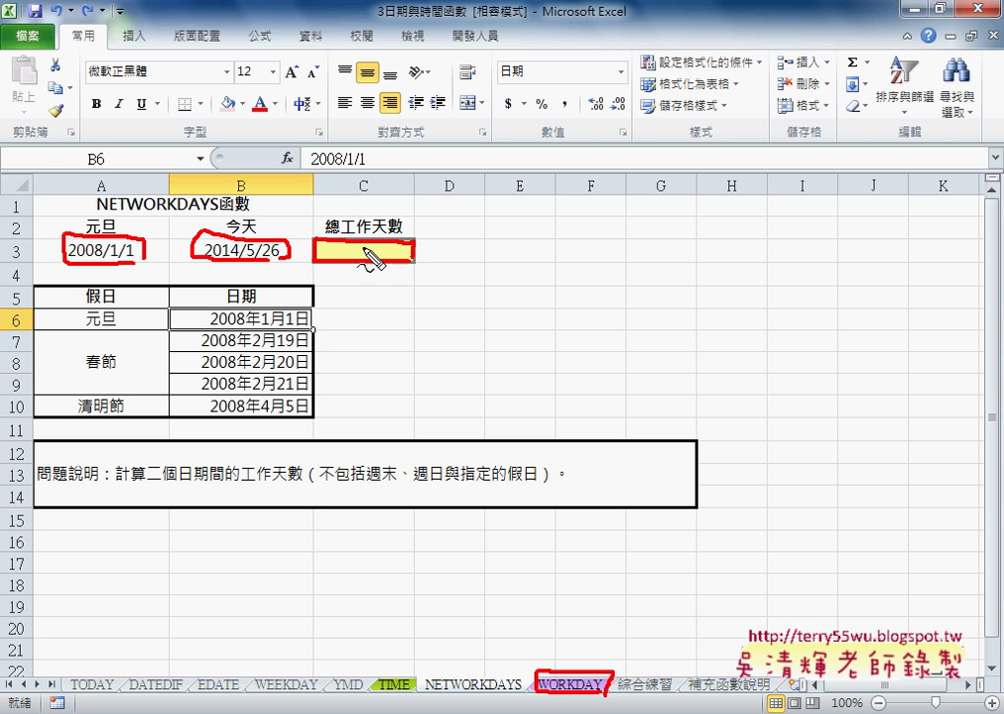
left_click_drag(363, 254, 386, 251)
key("Escape")
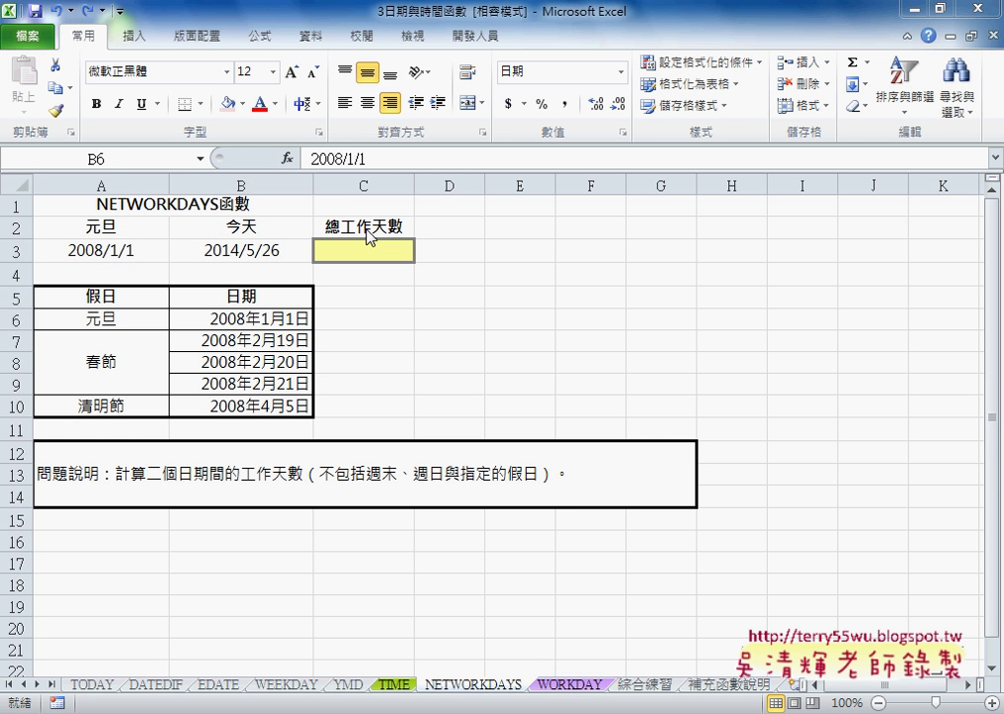
Replace 2008 with 2014 in the five holiday dates B6:B10
left_click(127, 248)
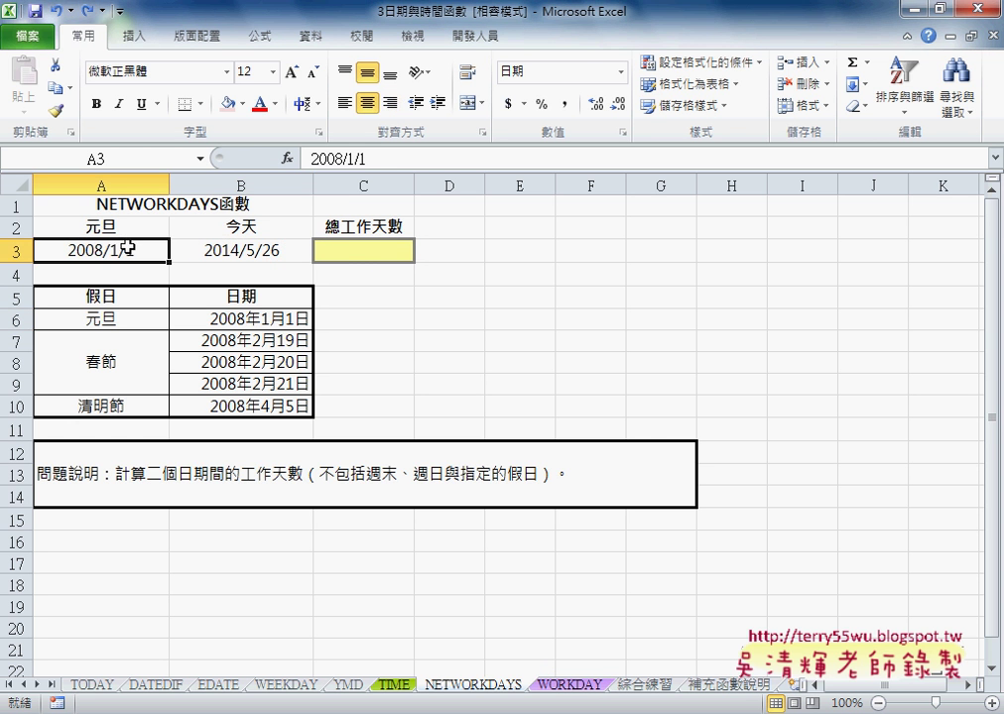
left_click(266, 251)
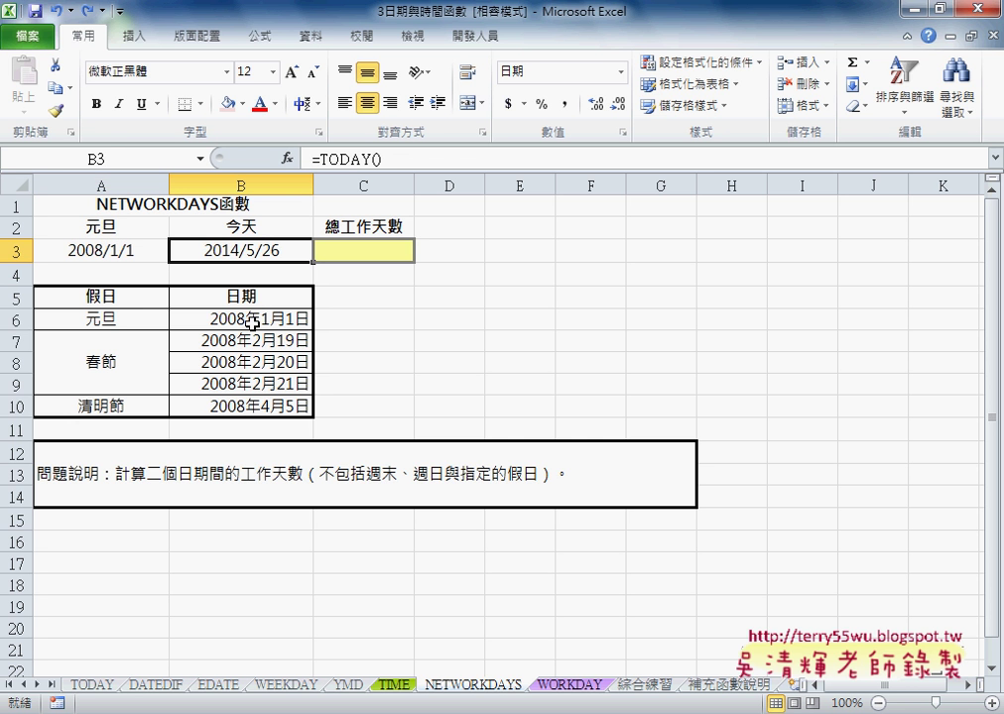
left_click_drag(260, 315, 263, 401)
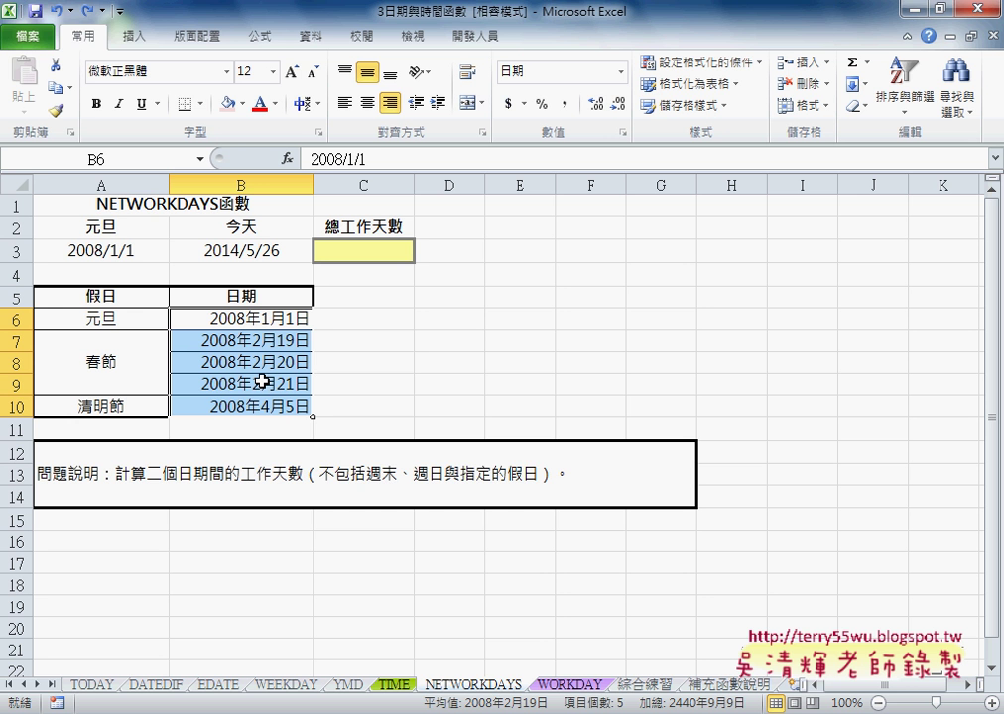
key("ctrl+h")
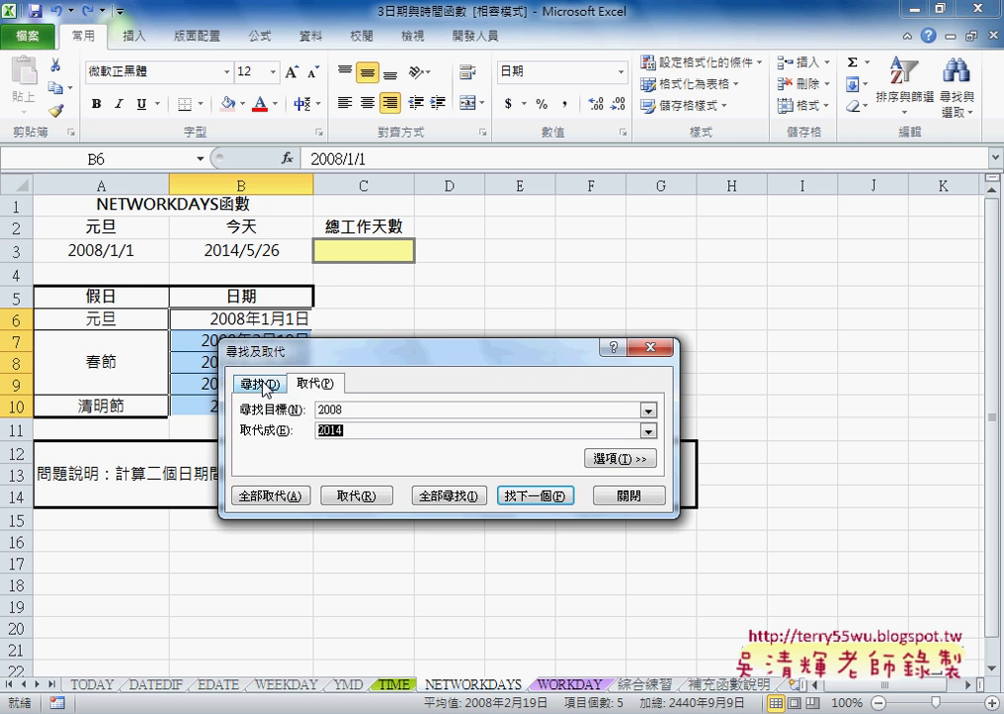
left_click(367, 409)
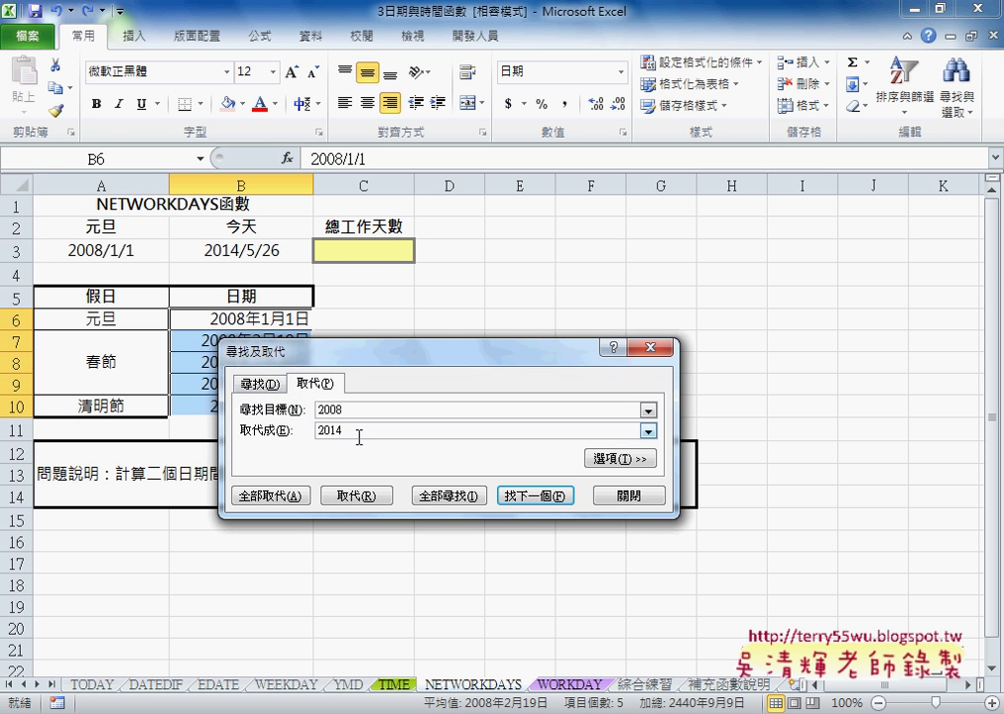
left_click_drag(381, 353, 451, 348)
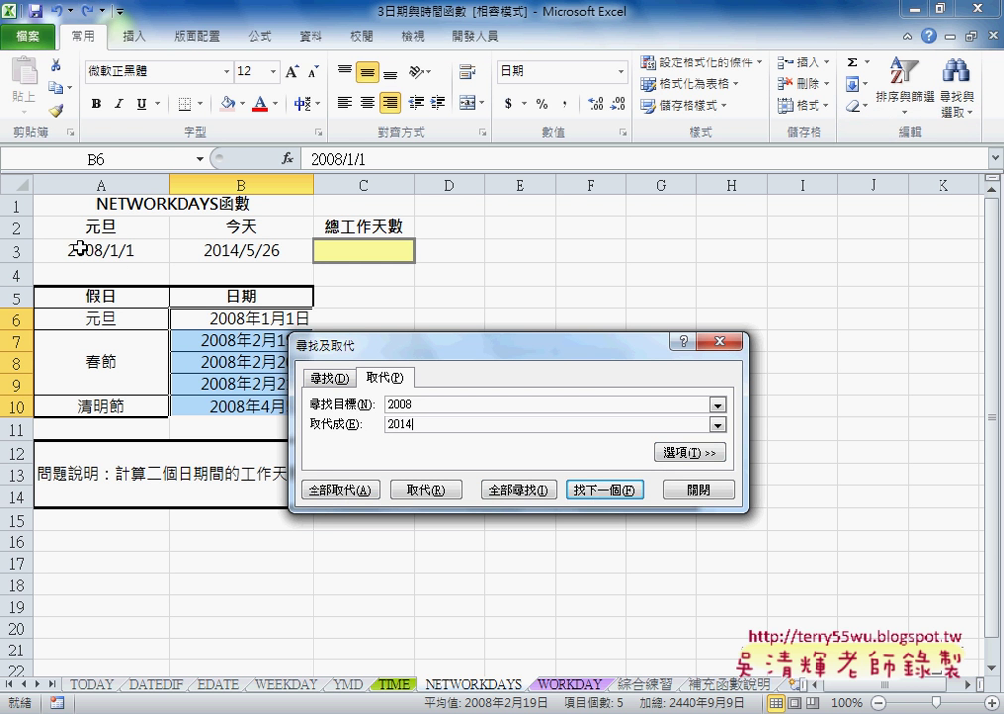
left_click(334, 490)
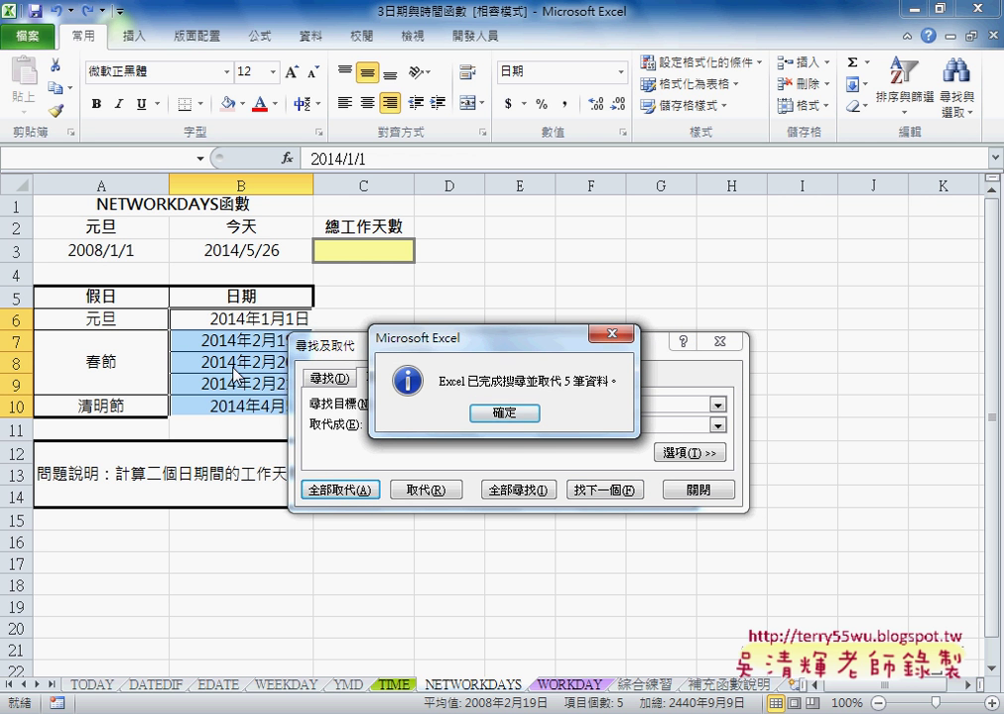
left_click(503, 412)
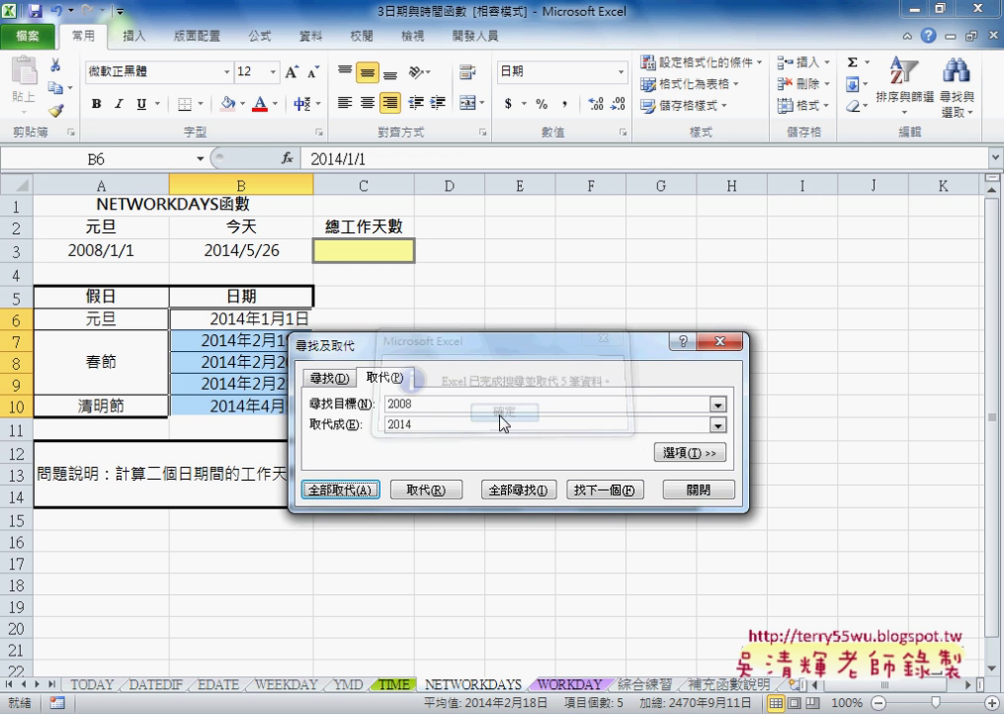
Rerun the replacement (nothing found), select A3 and search for the next 2008
left_click(352, 492)
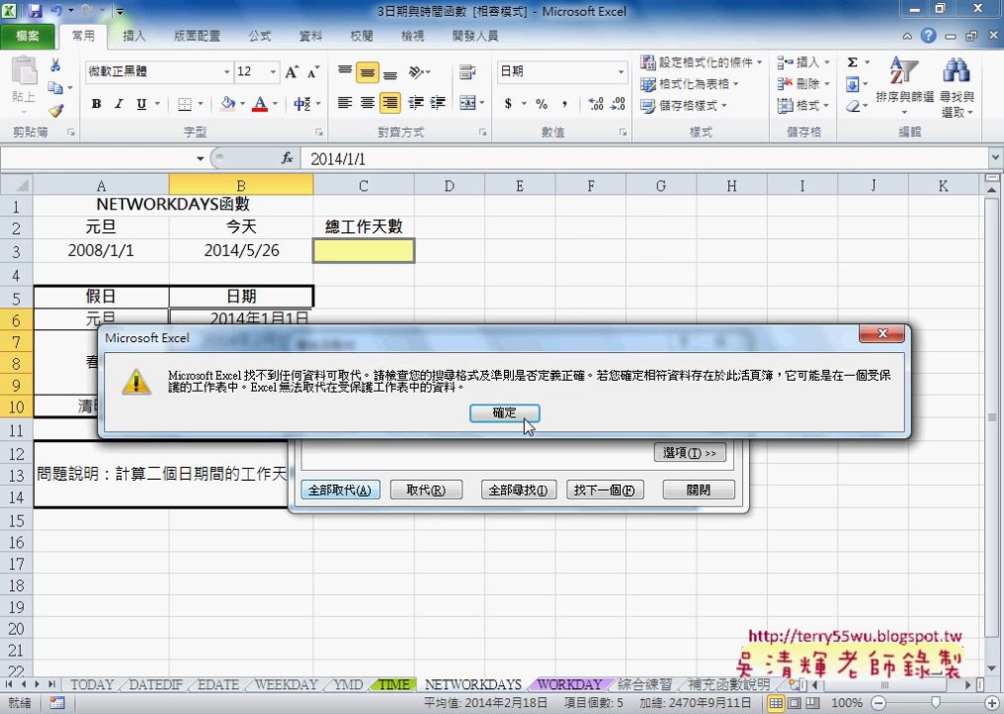
left_click(512, 414)
left_click(84, 250)
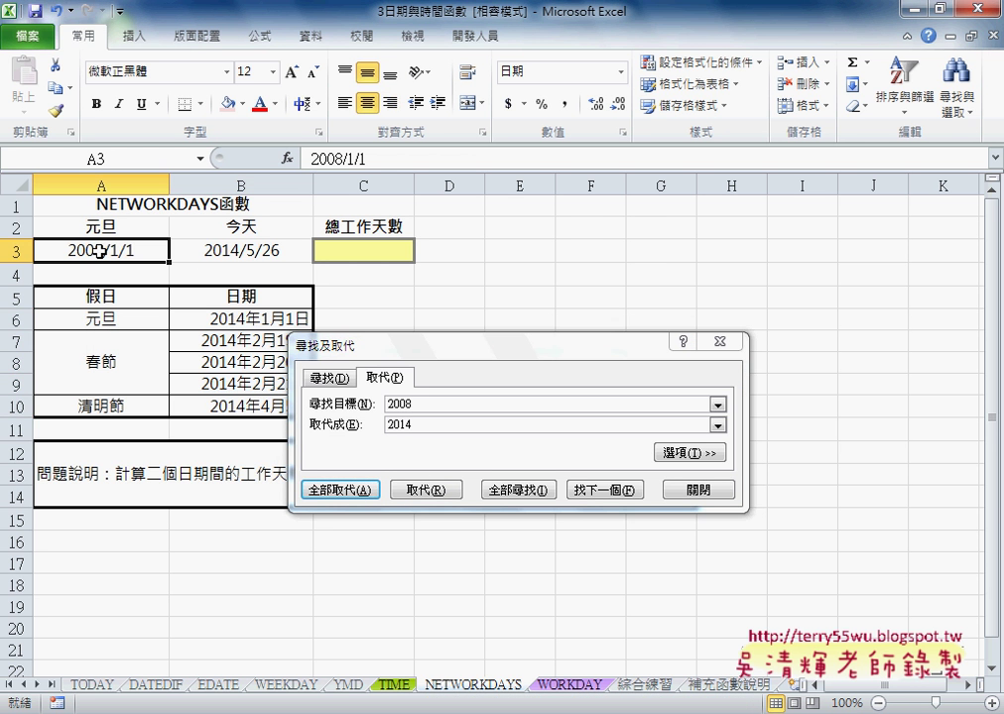
left_click(610, 493)
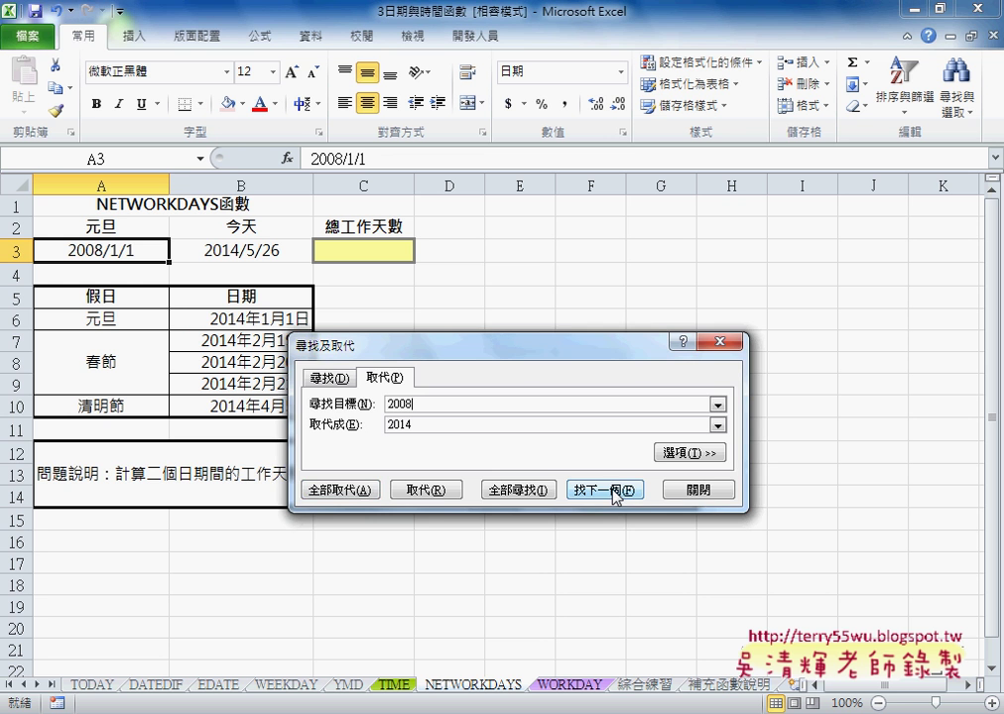
Close Find and Replace and check the updated 2014 holiday dates
left_click(699, 491)
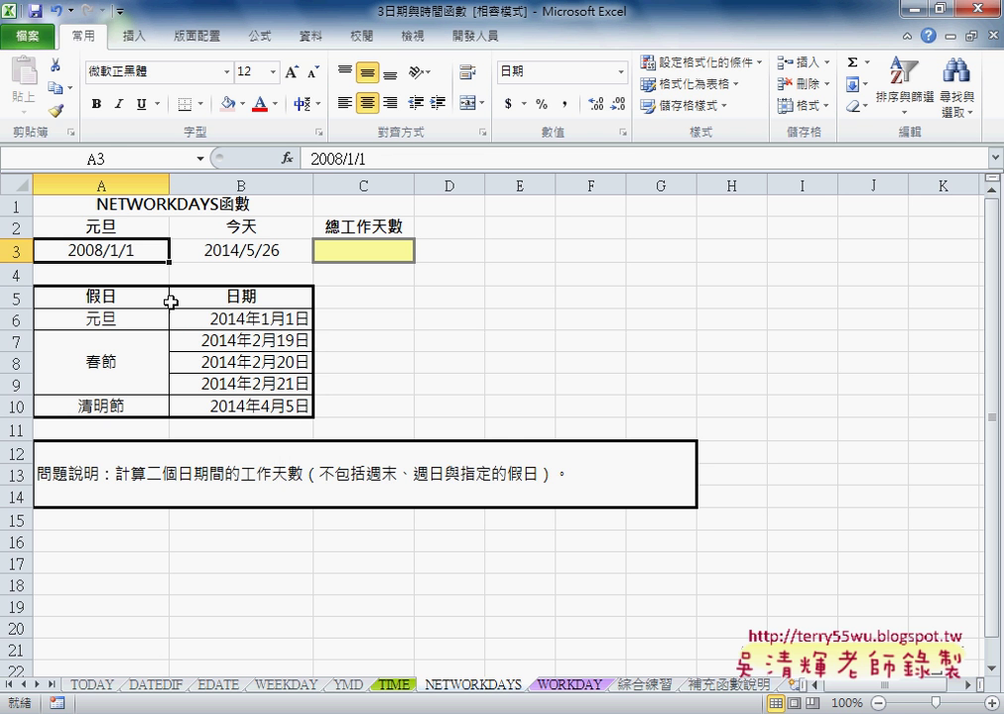
left_click(275, 318)
left_click(270, 340)
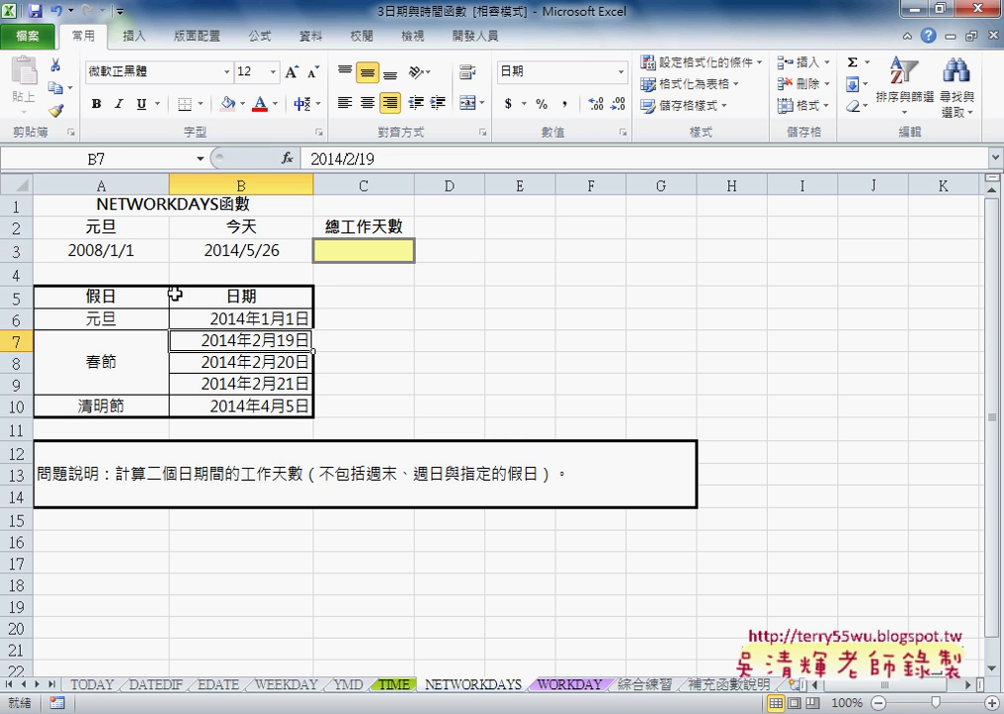
left_click(119, 253)
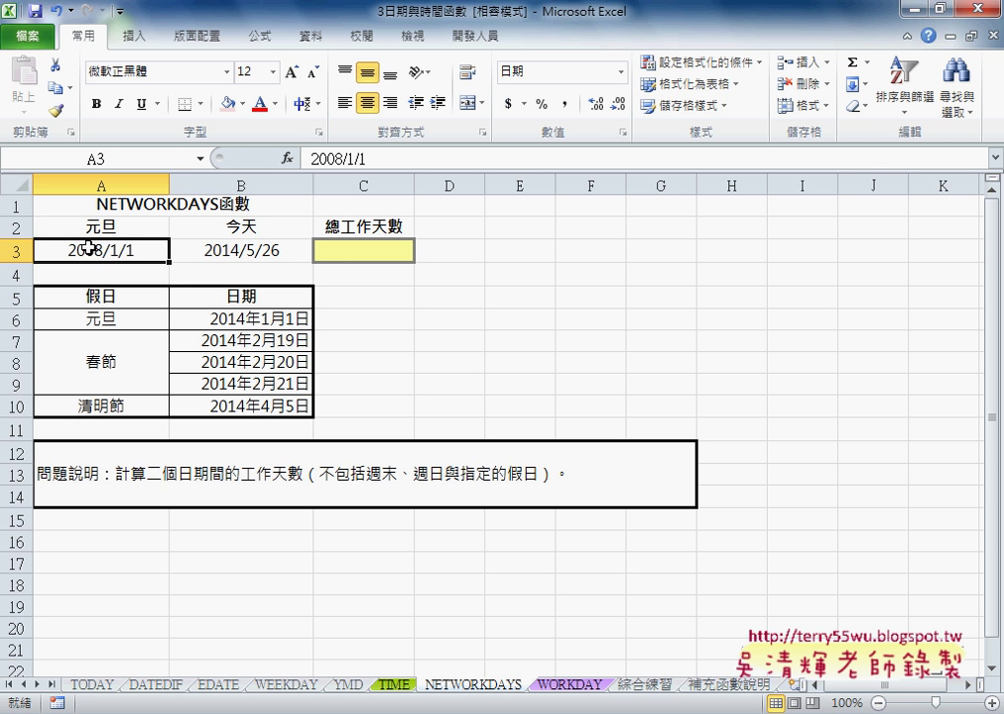
Edit the start date in A3 from 2008/1/1 to 2014/1/1
double_click(89, 248)
left_click_drag(85, 248, 103, 246)
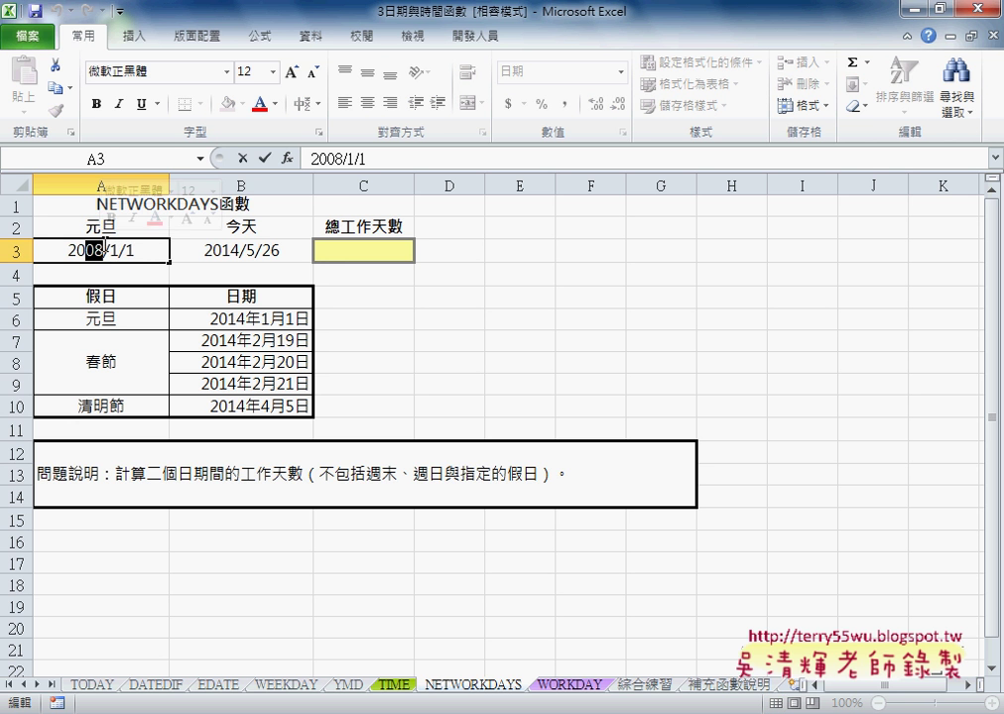
type("14")
key("Return")
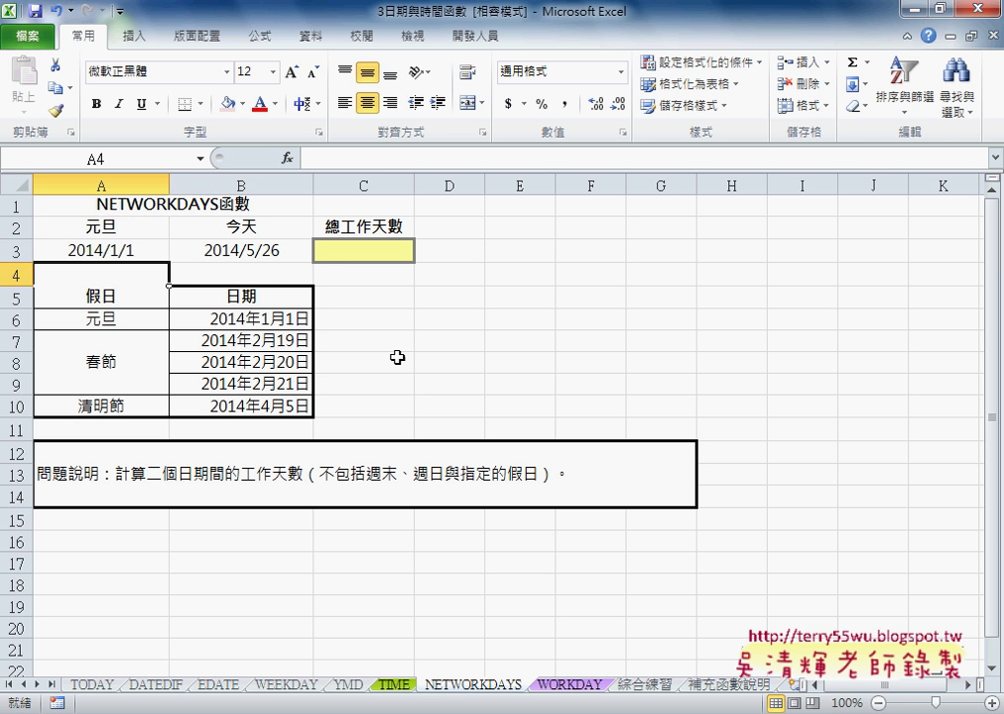
Review the start date A3, end date B3 and answer cell C3
left_click(369, 253)
left_click(129, 250)
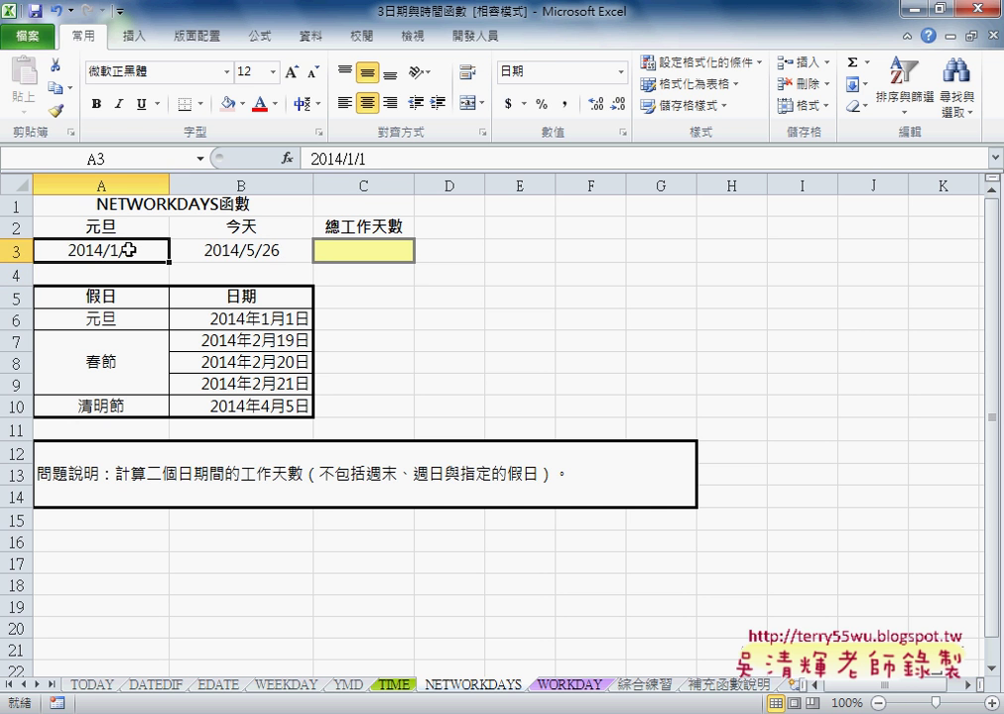
left_click(248, 250)
left_click(357, 250)
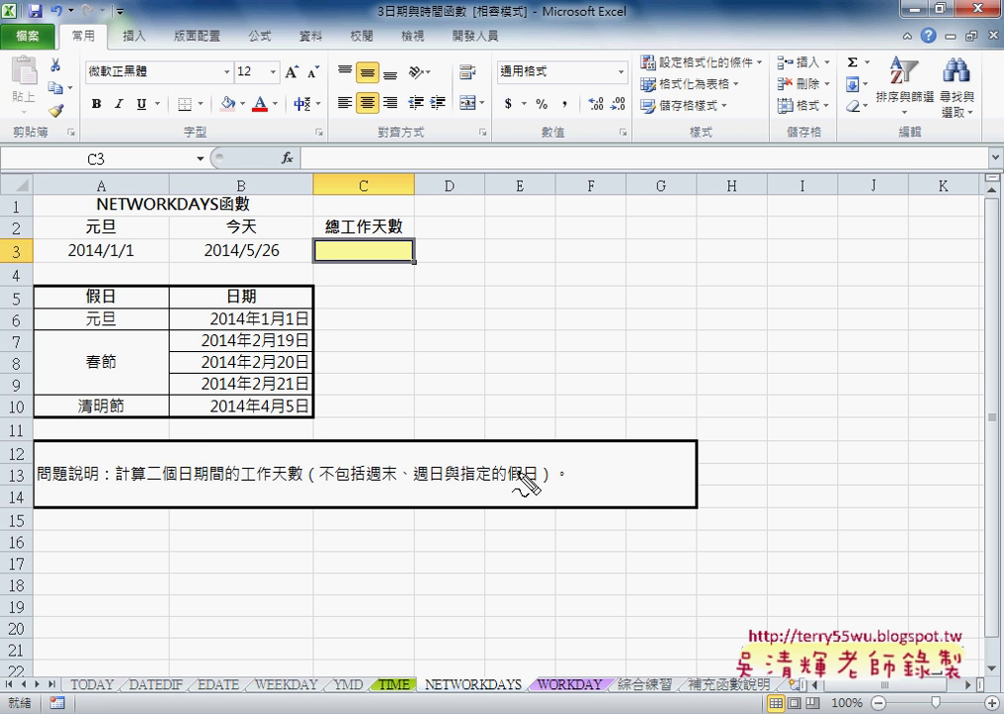
mouse_move(315, 420)
left_mouse_down()
mouse_move(204, 422)
mouse_move(204, 327)
mouse_move(315, 319)
mouse_move(320, 415)
left_mouse_up()
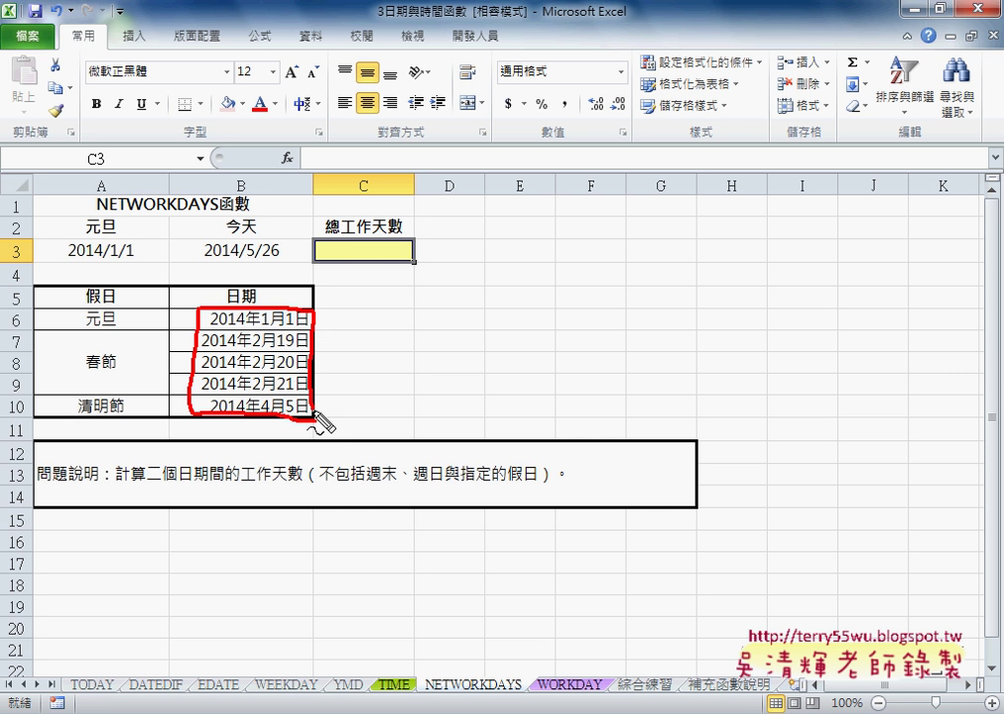
mouse_move(395, 372)
left_mouse_down()
mouse_move(345, 349)
mouse_move(320, 356)
mouse_move(354, 336)
left_mouse_up()
left_click_drag(320, 354, 342, 370)
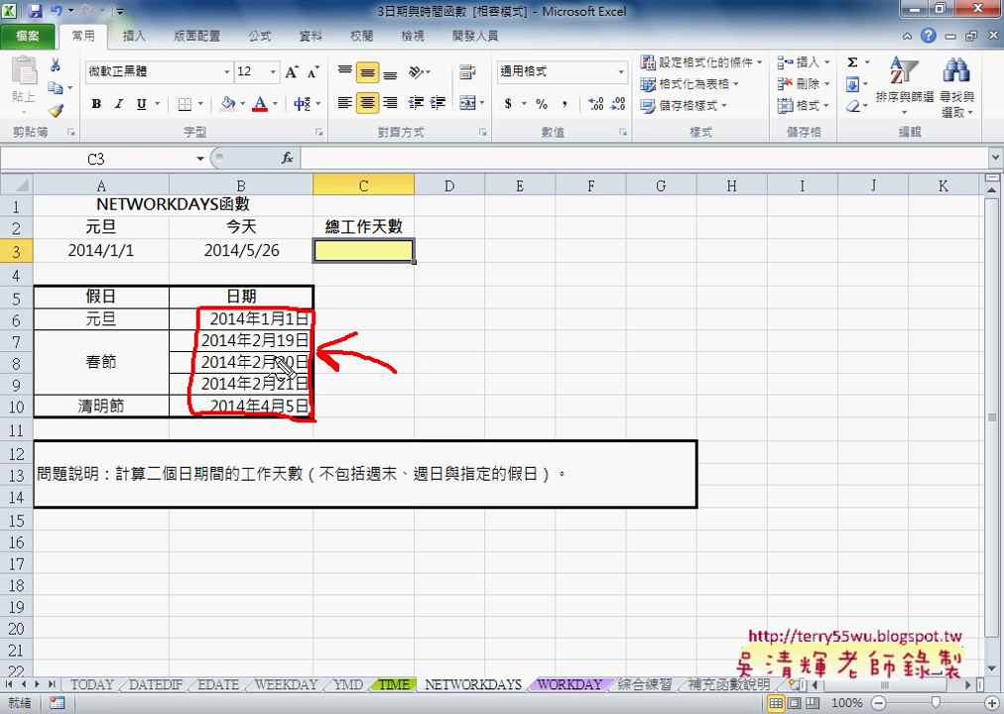
key("Escape")
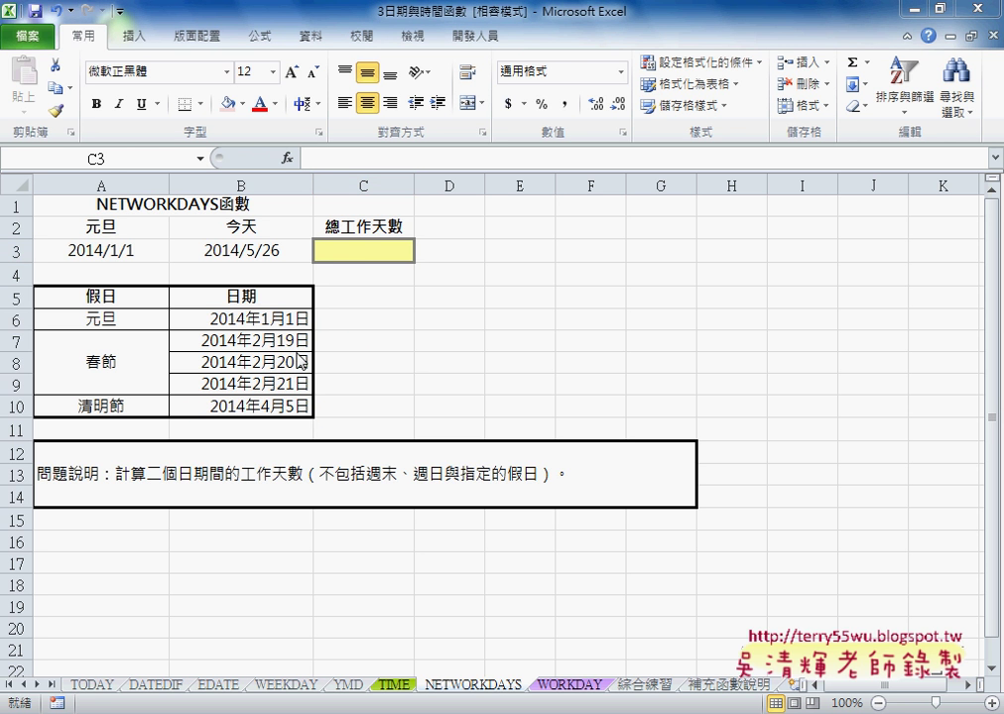
left_click(369, 250)
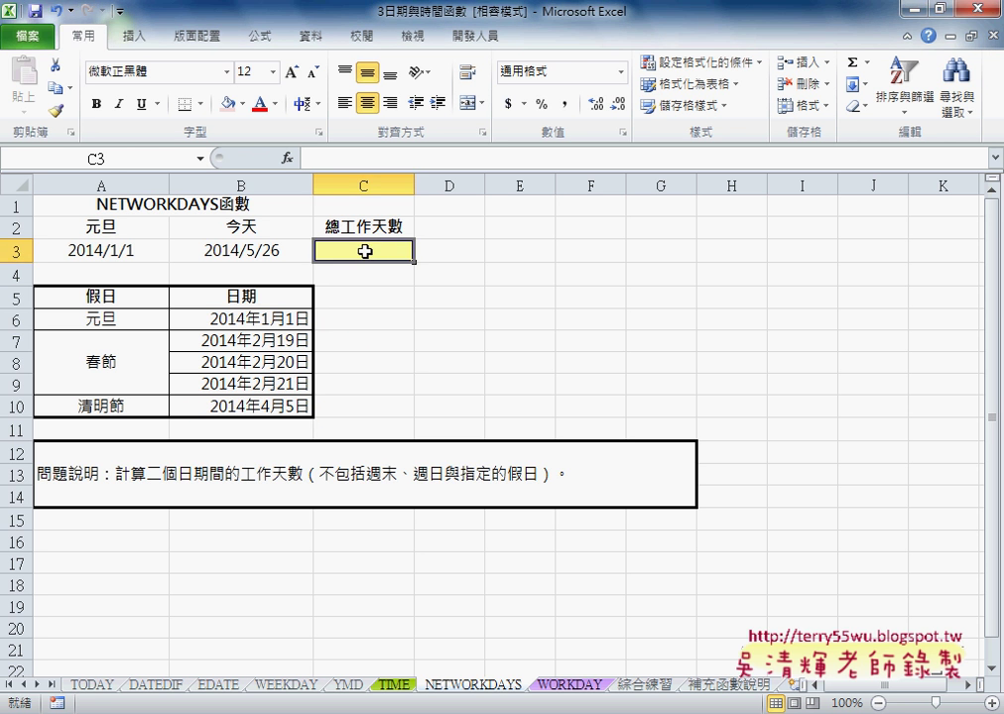
Insert the NETWORKDAYS function into C3 from the function picker
left_click(293, 162)
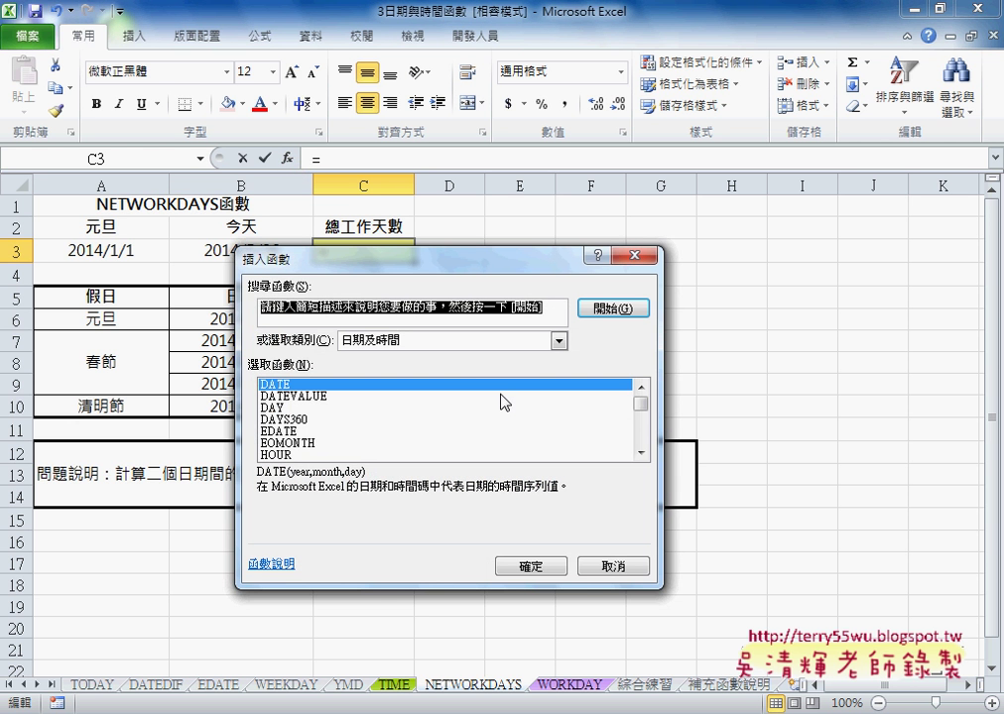
left_click_drag(640, 407, 643, 421)
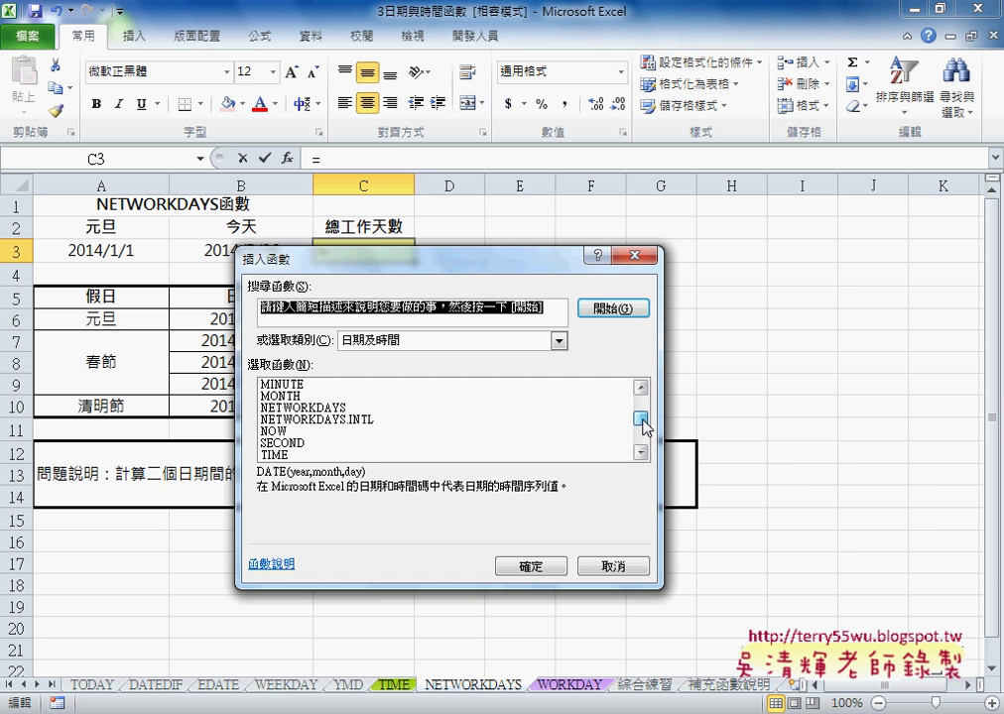
left_click(360, 408)
left_click_drag(479, 267, 647, 278)
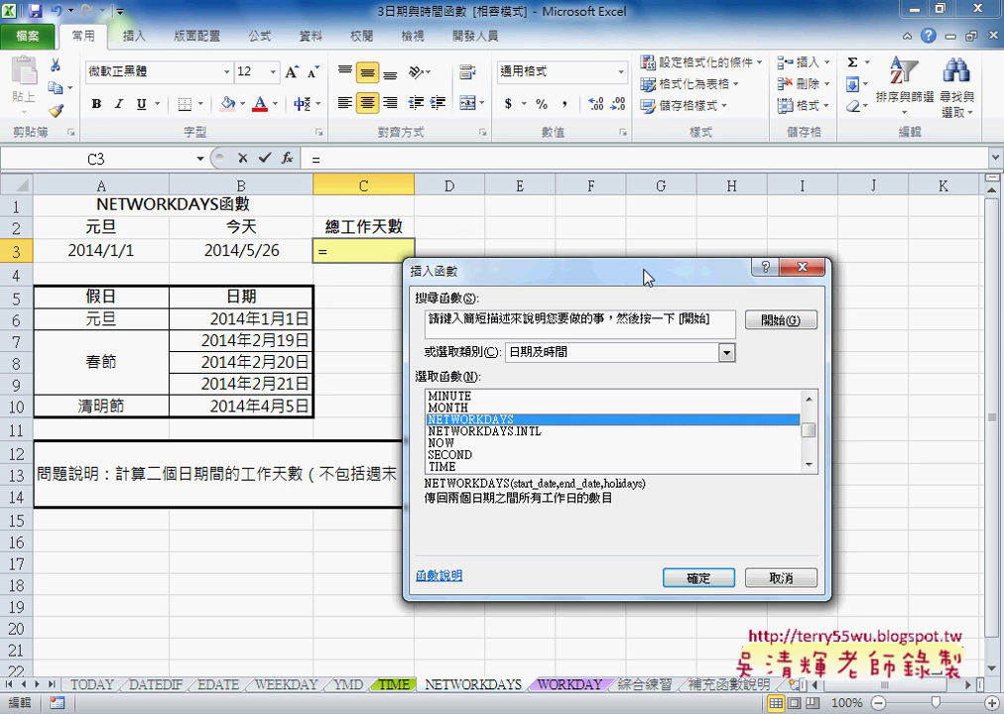
left_click(698, 577)
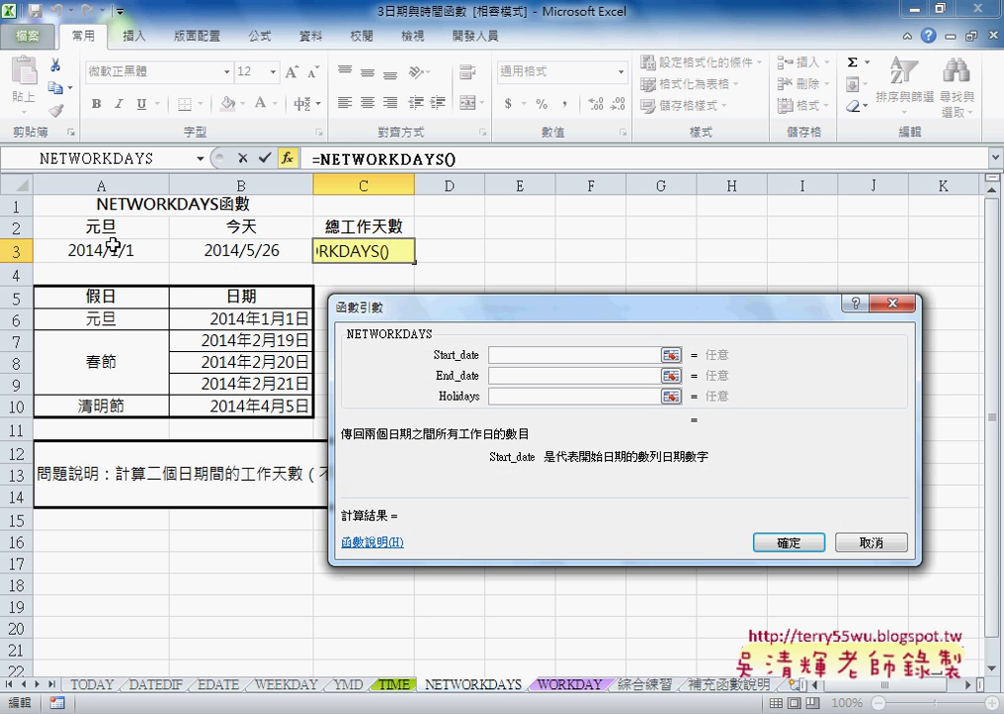
Set NETWORKDAYS arguments to start A3, end B3, holidays B6:B10, giving 100
left_click(114, 248)
left_click(595, 376)
left_click(246, 250)
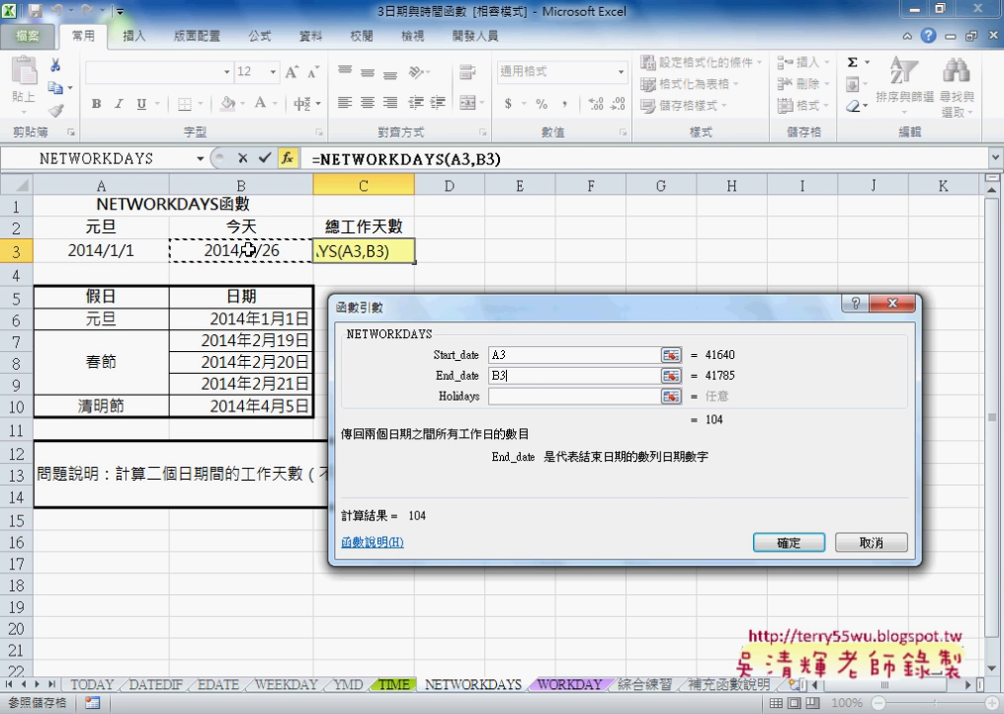
left_click(561, 395)
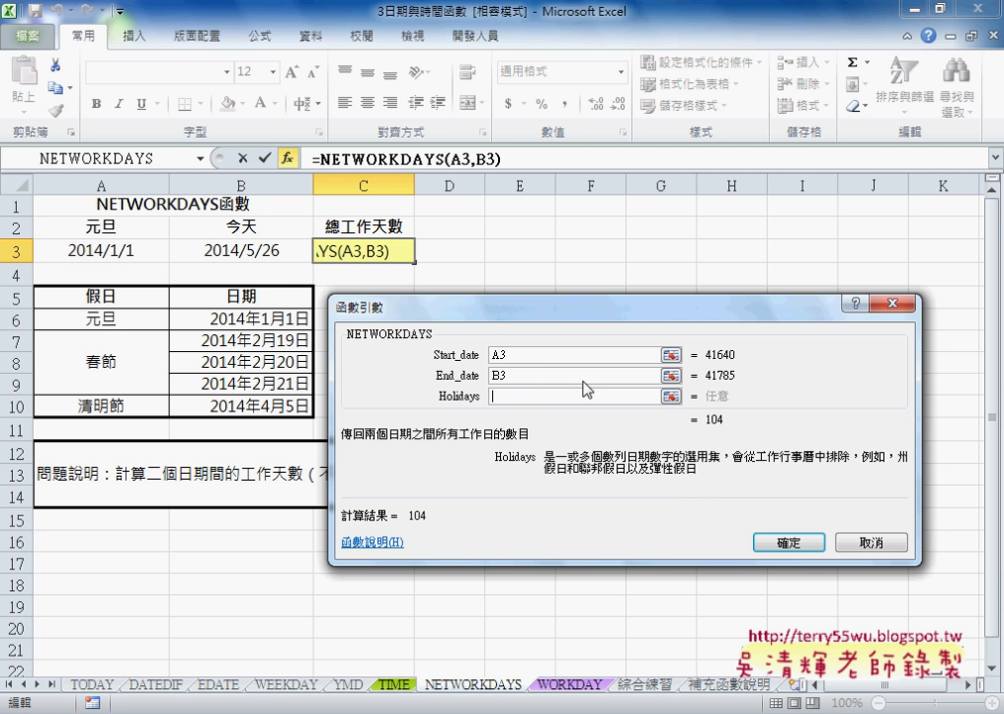
left_click_drag(496, 304, 556, 301)
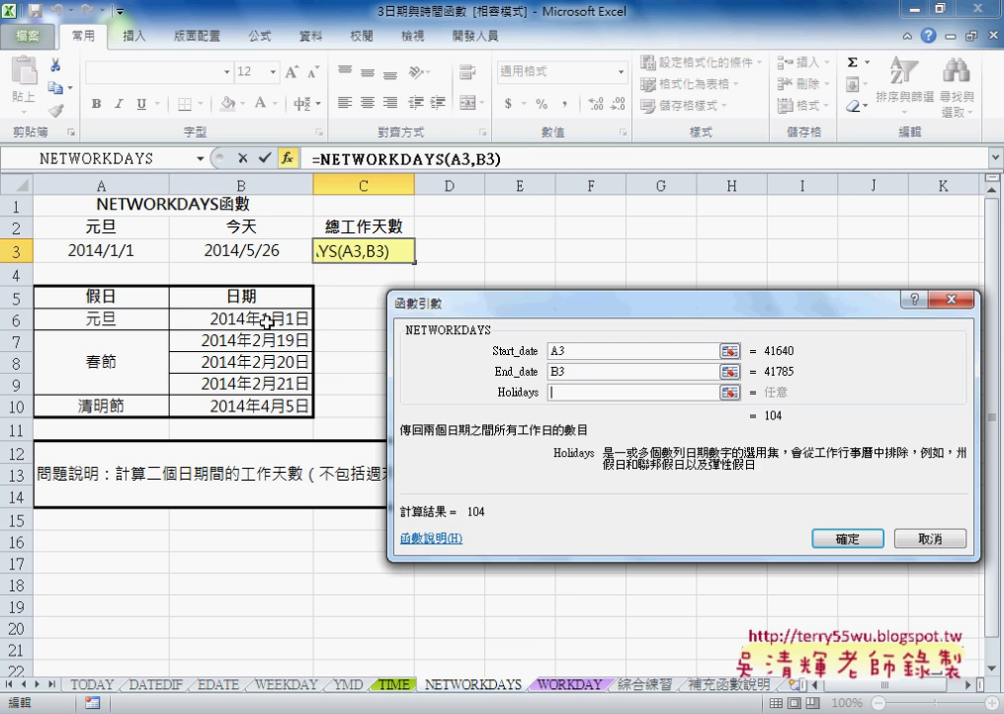
left_click_drag(266, 320, 268, 408)
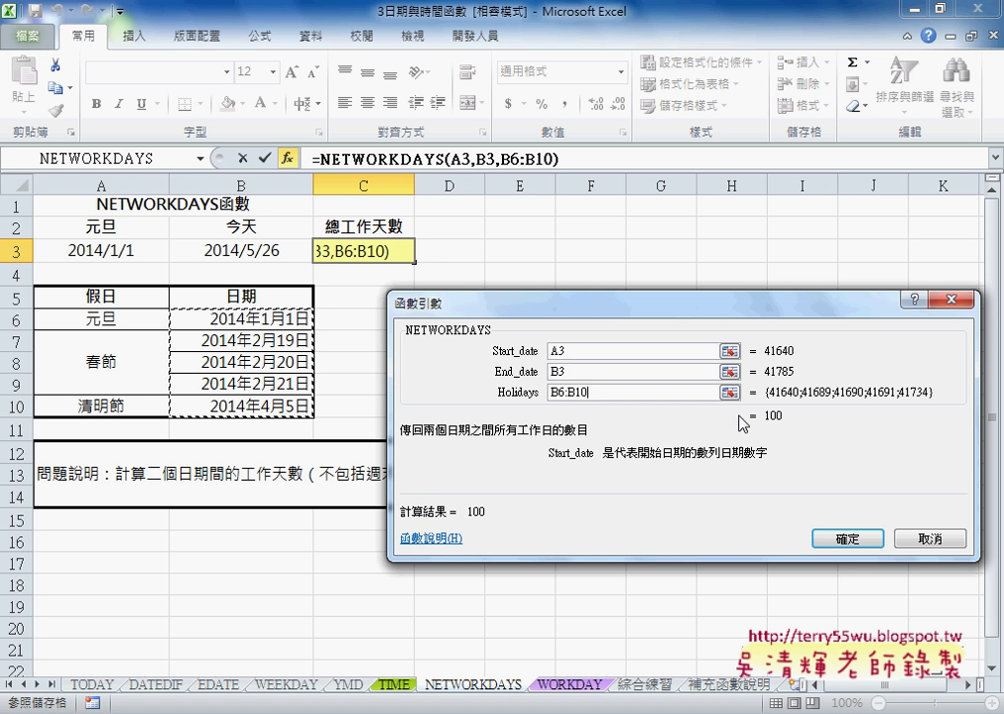
left_click(846, 539)
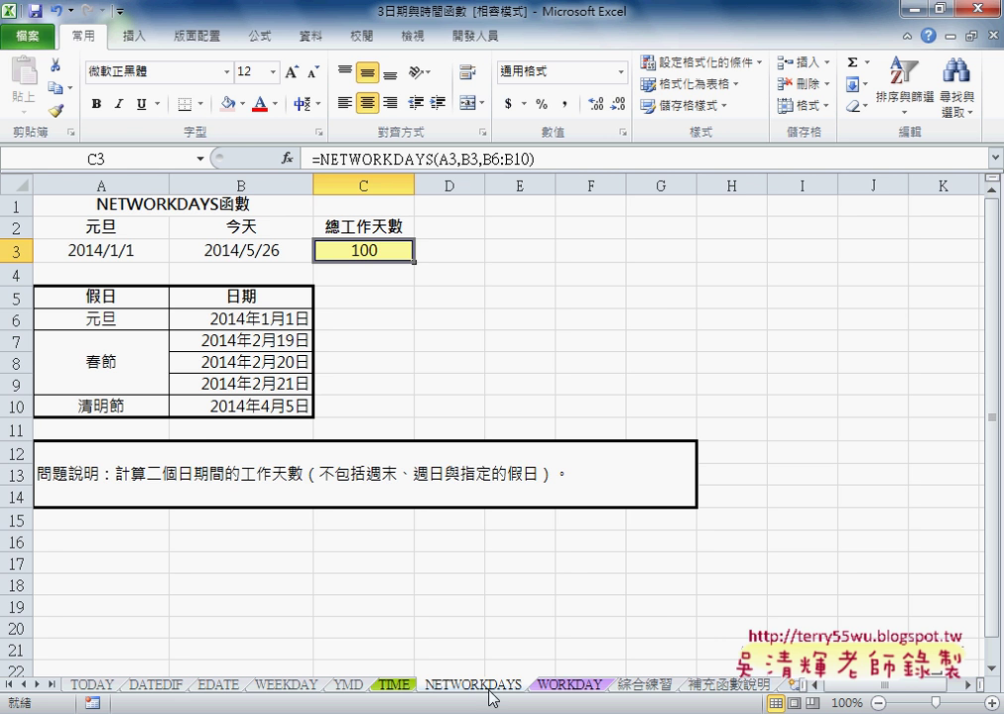
On the WORKDAY sheet, replace all seven occurrences of 2008 with 2014
left_click(572, 685)
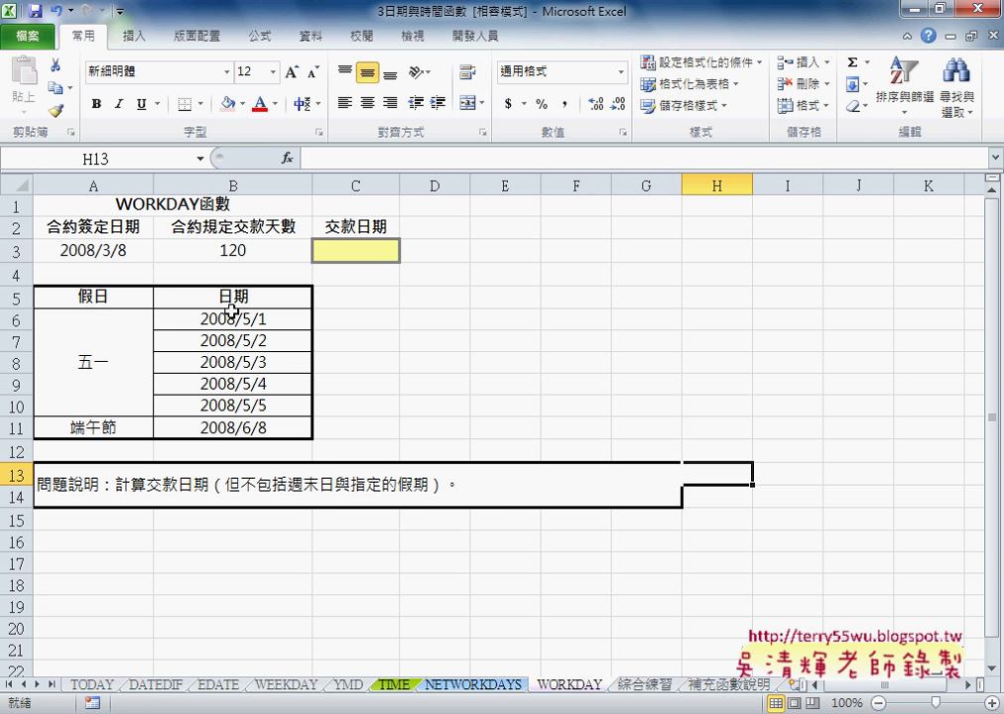
key("ctrl+h")
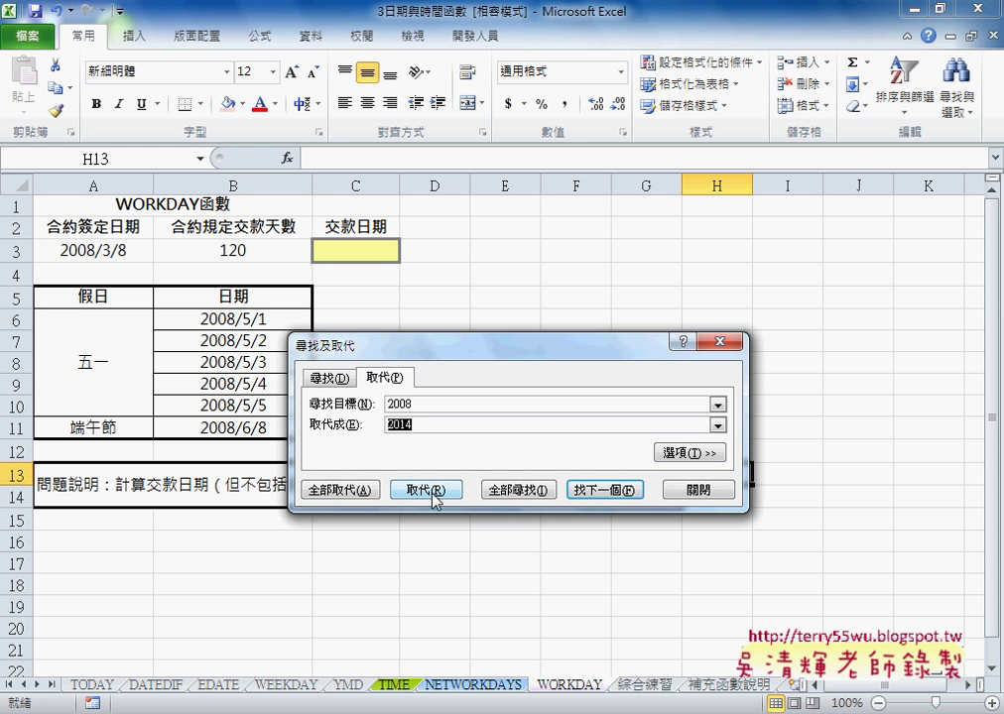
left_click(339, 491)
left_click(501, 414)
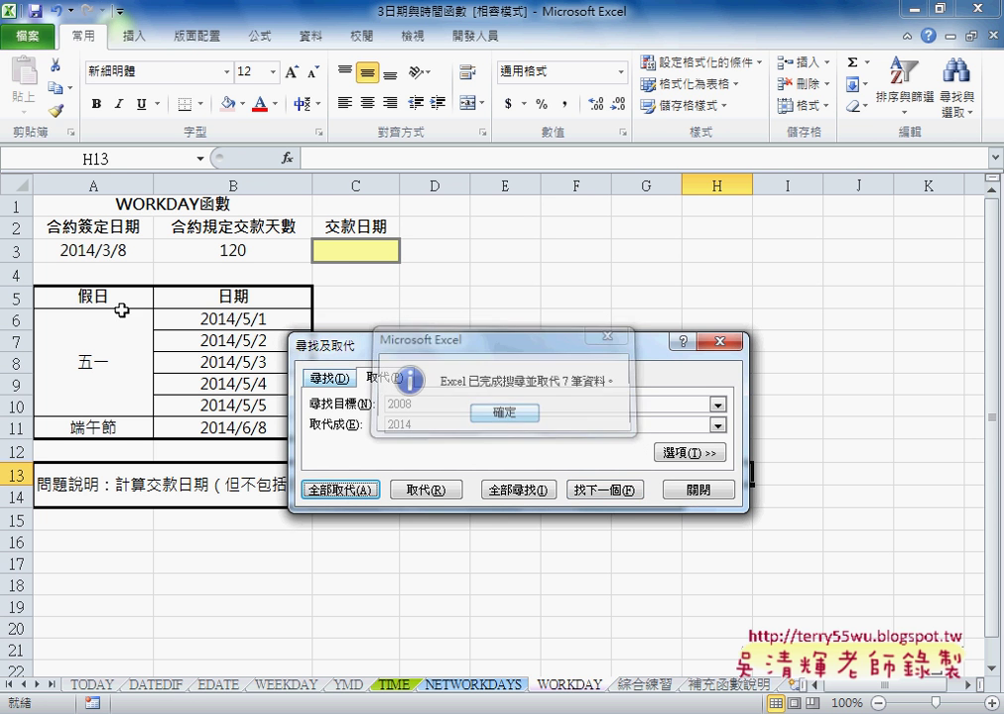
left_click(706, 492)
left_click(336, 251)
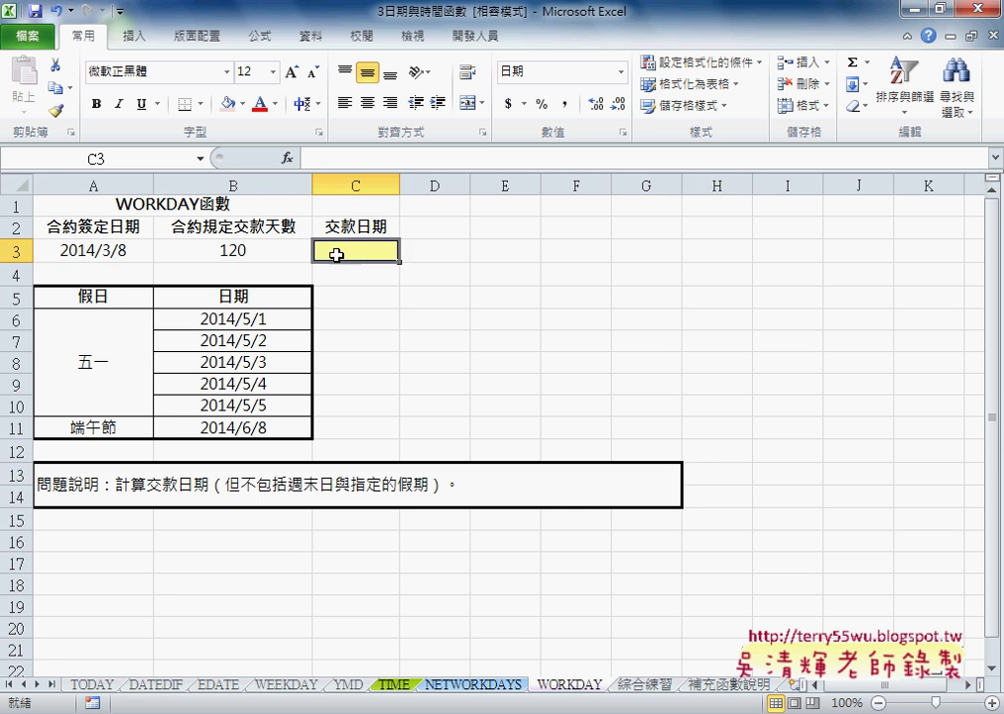
left_click(105, 251)
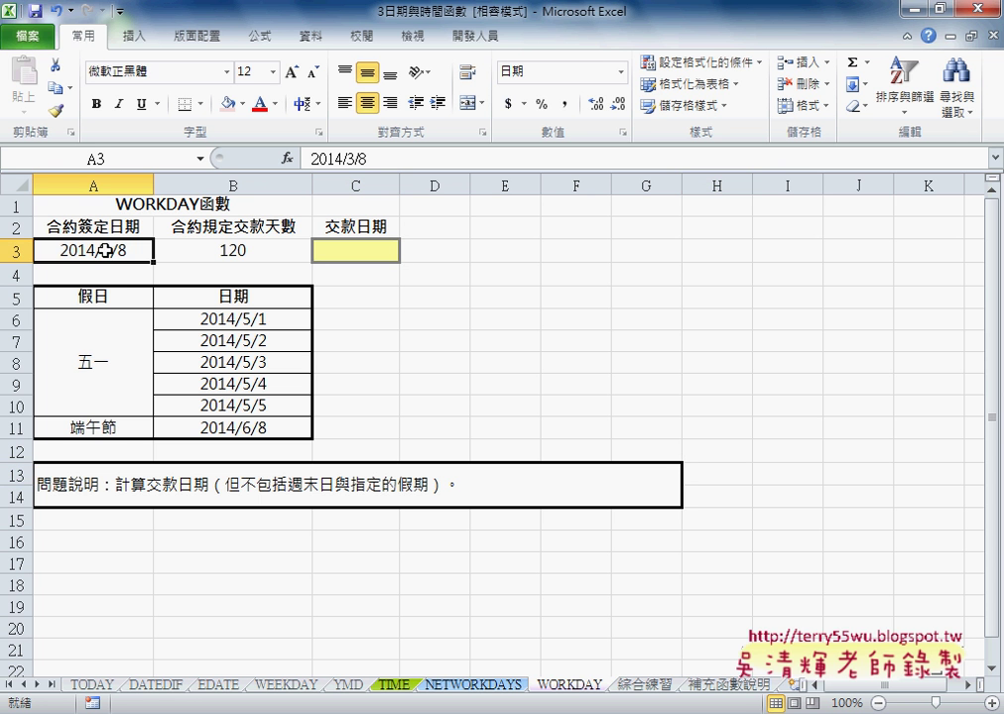
left_click(241, 251)
left_click(351, 249)
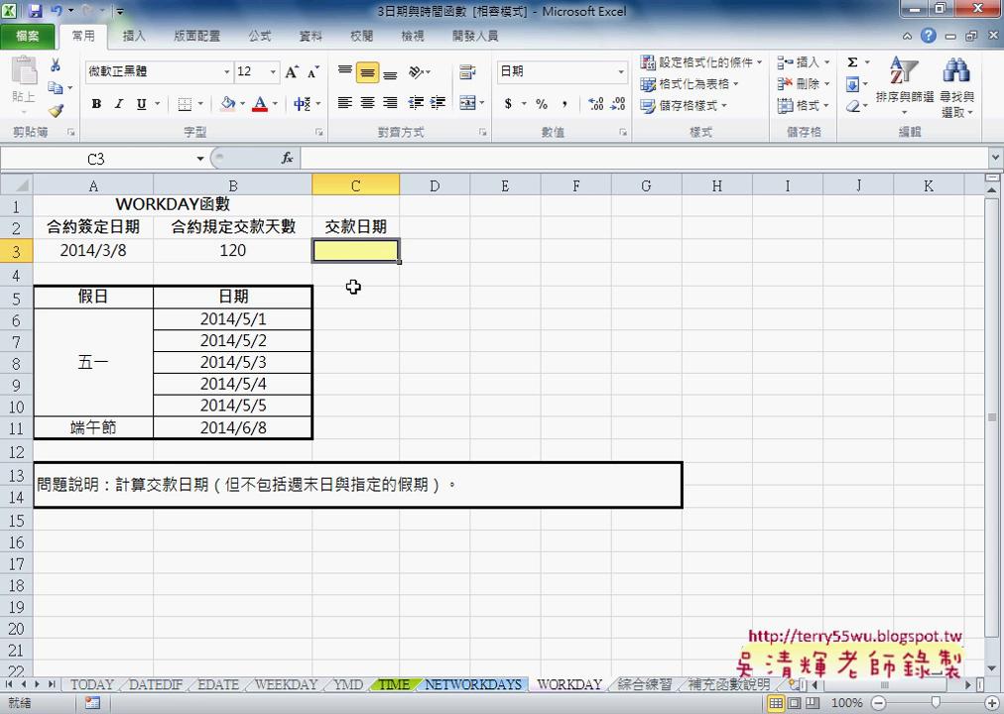
left_click(207, 251)
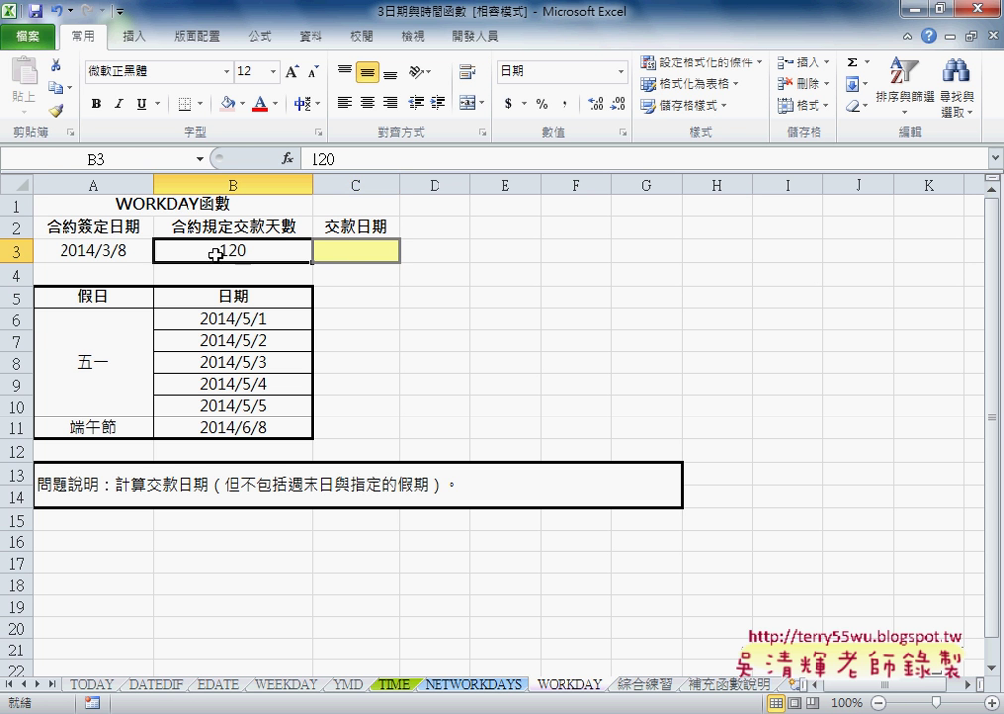
left_click(349, 253)
Insert DATE into C3 with its Year argument set to YEAR(A3)
left_click(287, 158)
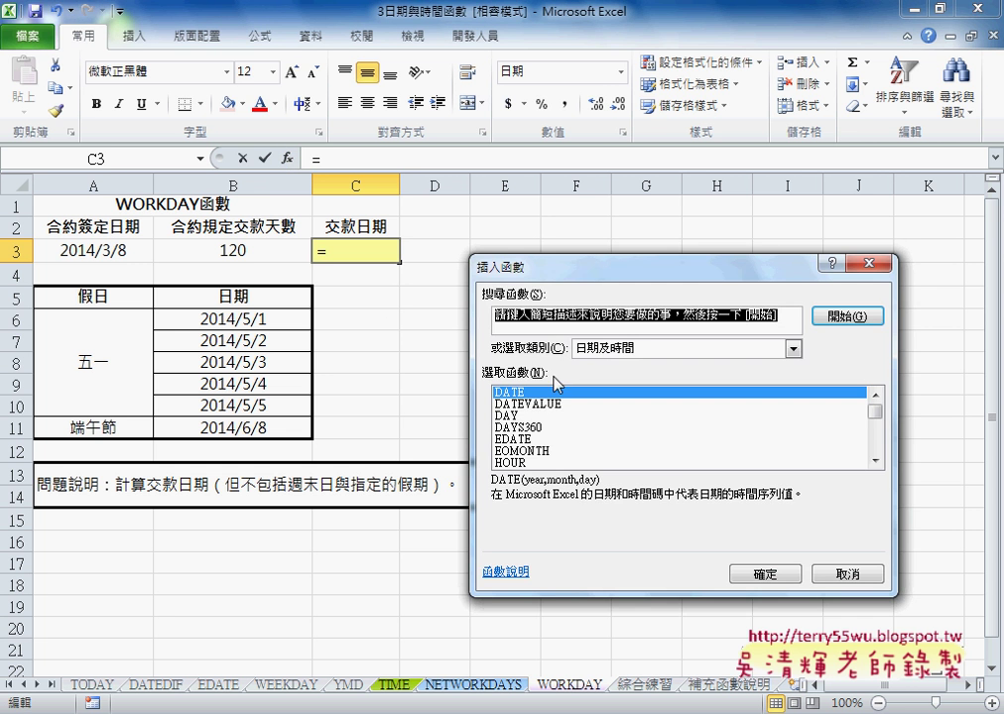
left_click(766, 574)
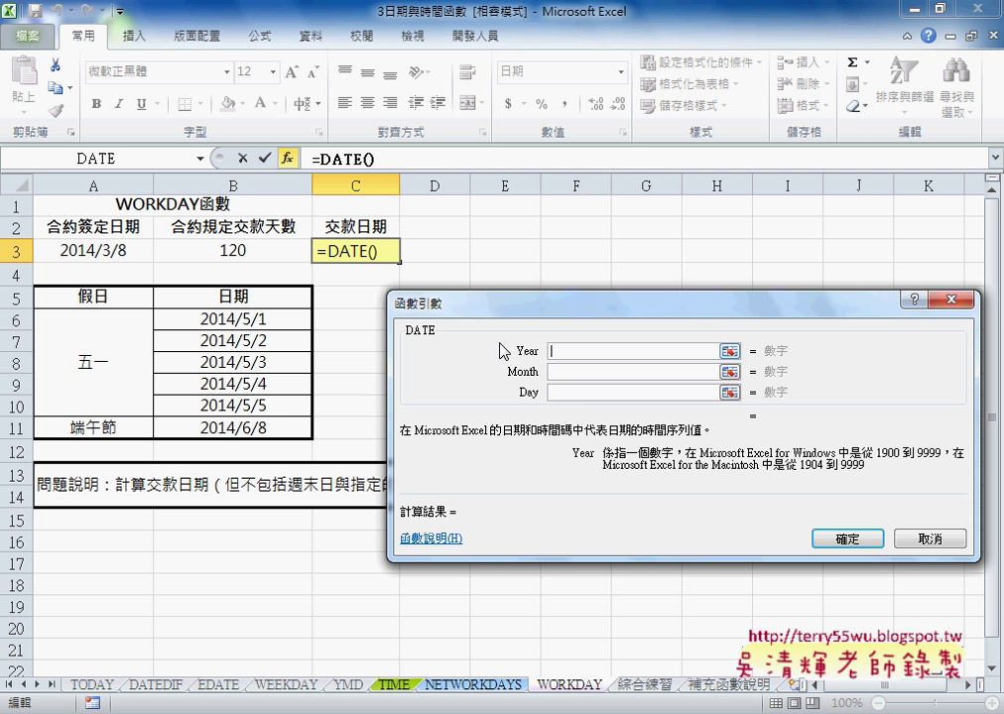
type(".")
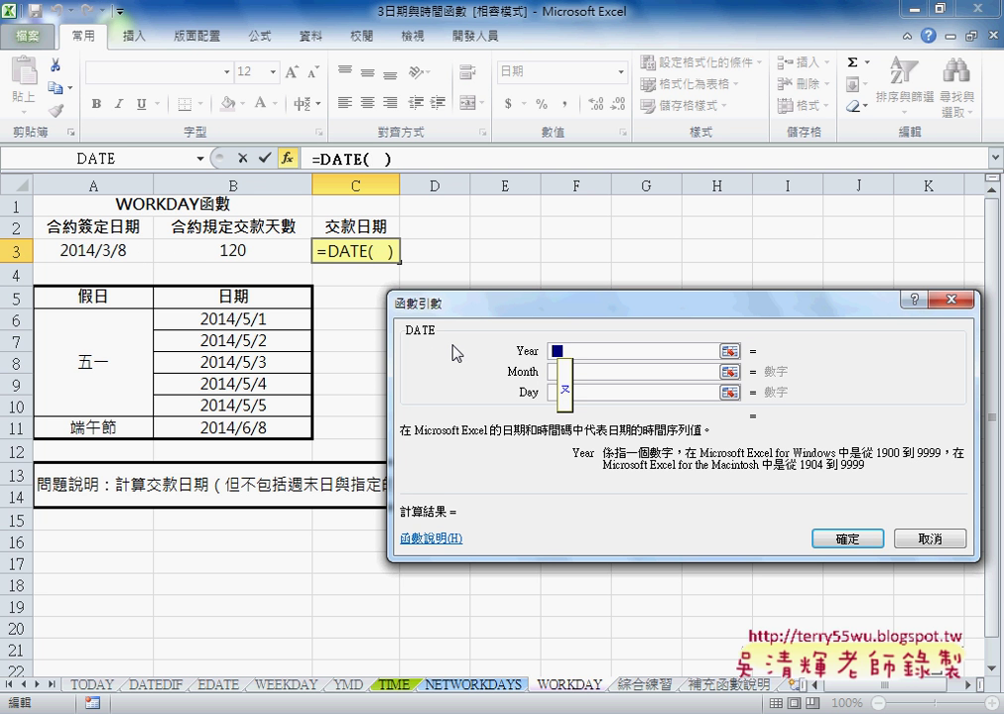
key("BackSpace")
type("y")
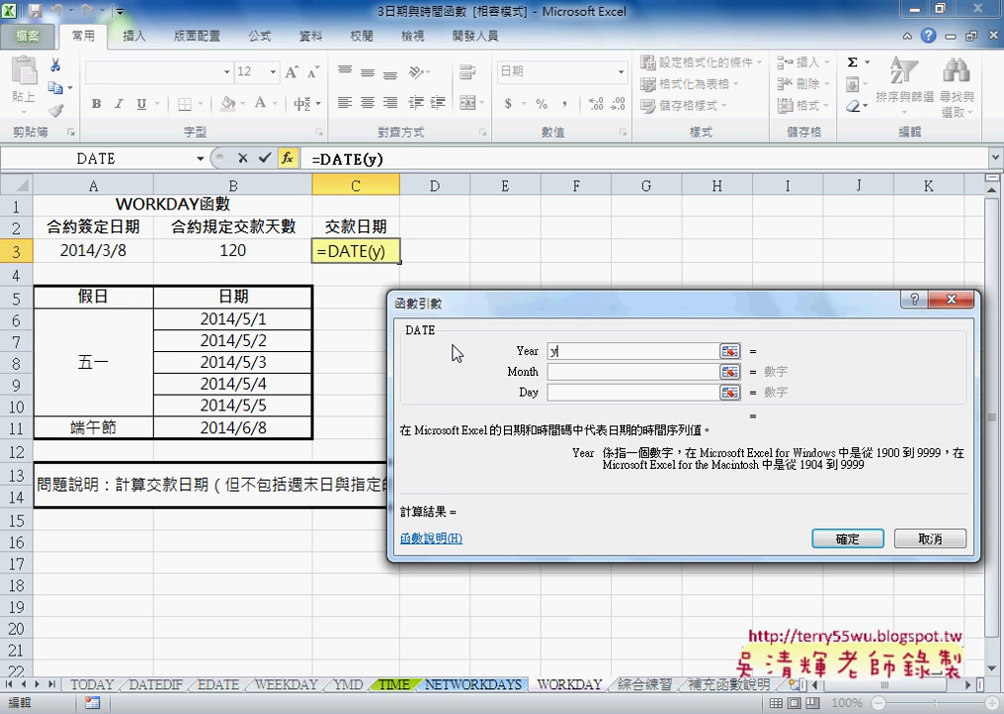
type("ear(")
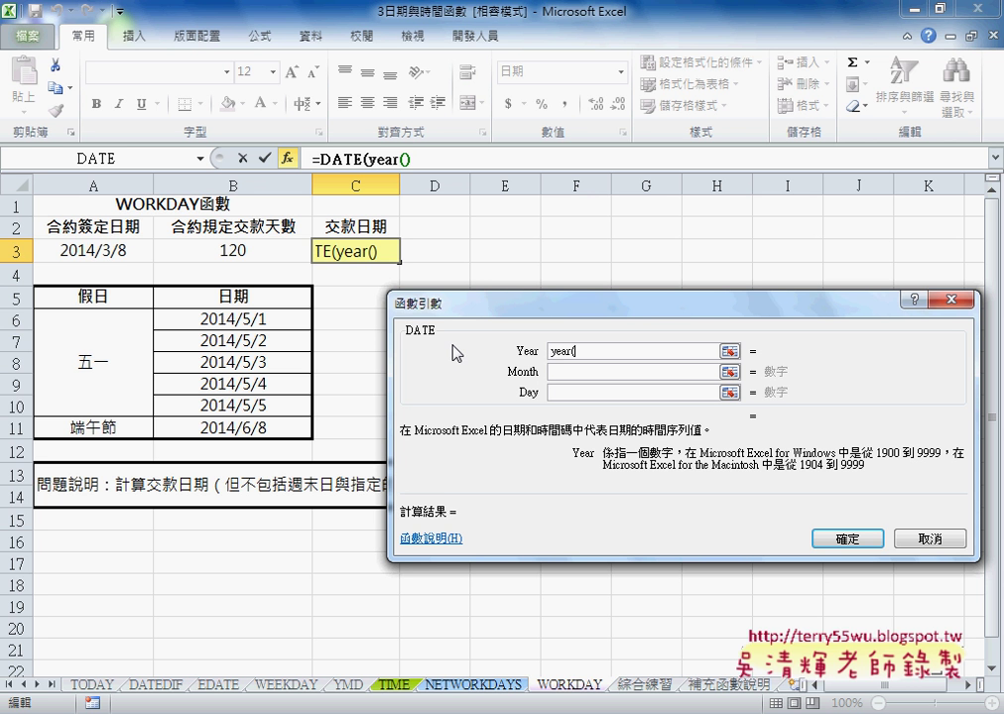
left_click(124, 253)
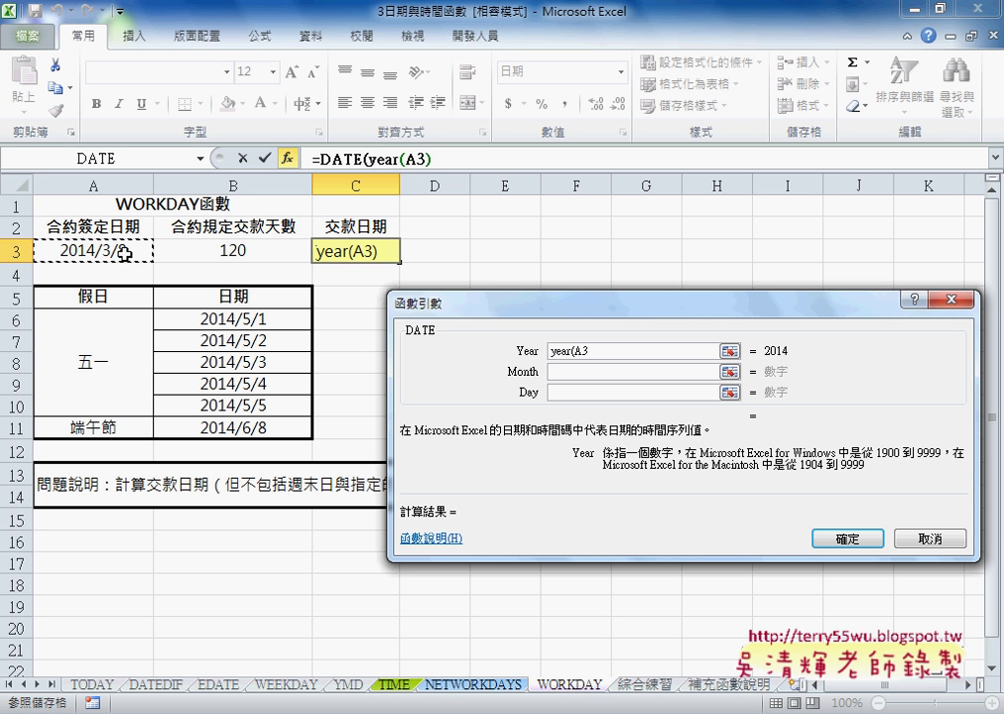
type(")")
Set the DATE Month argument to MONTH(A3)
left_click(585, 375)
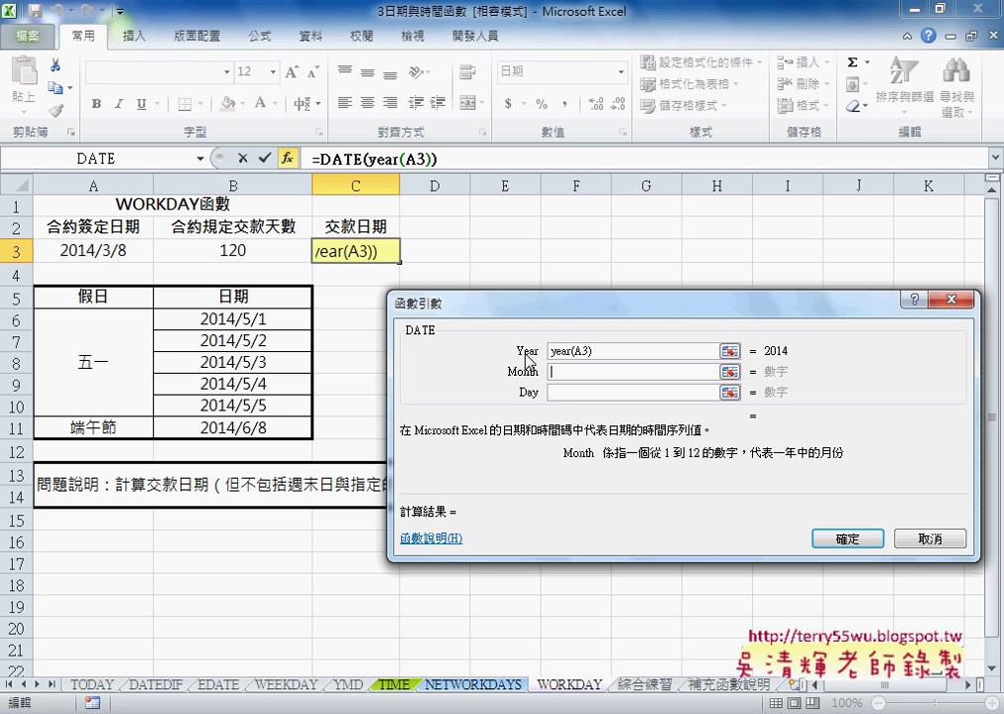
type("mon")
type("th")
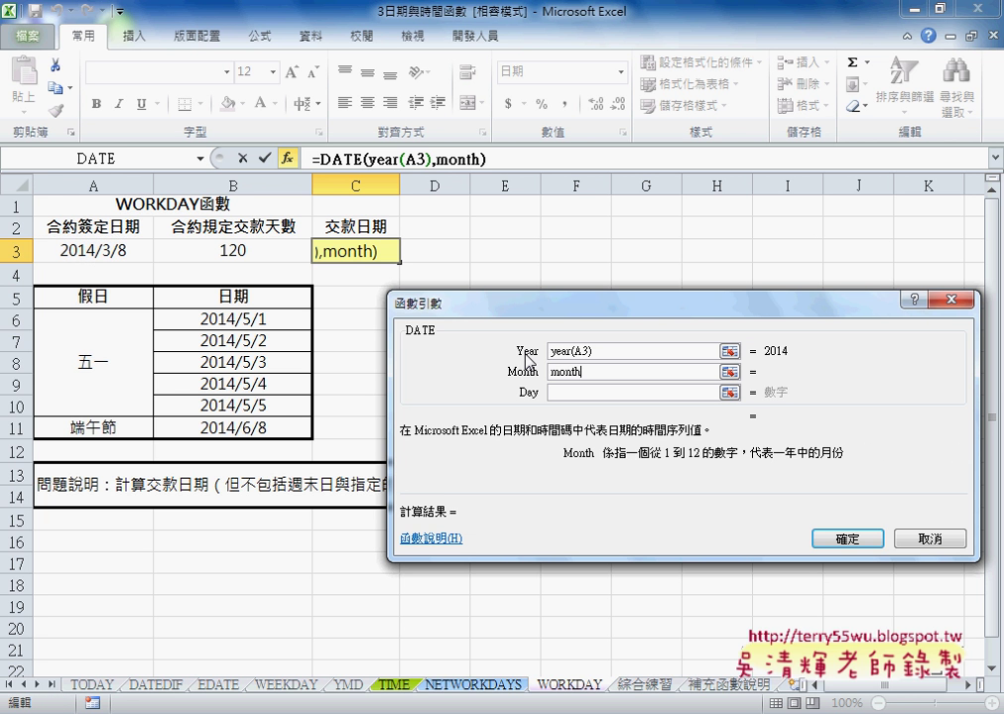
type("(")
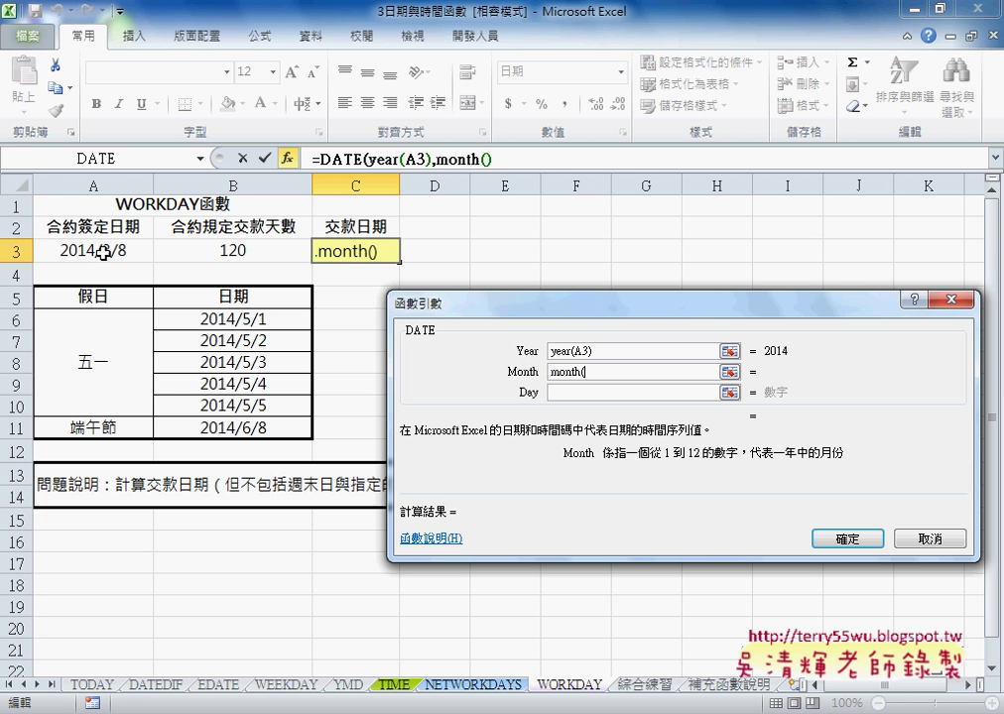
left_click(103, 251)
type(")")
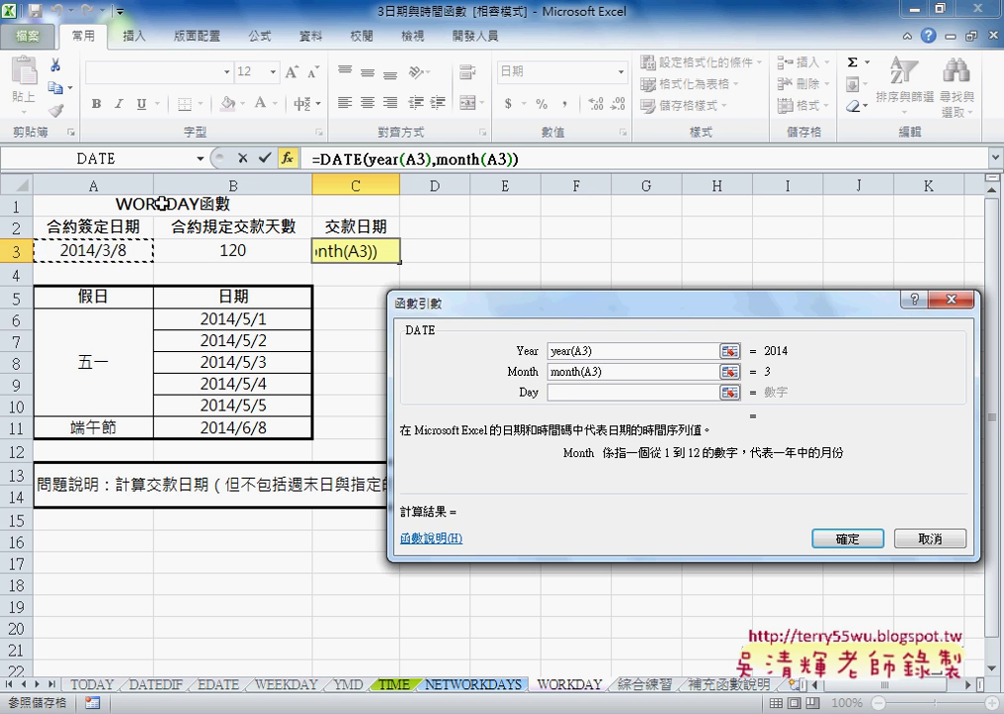
Set the Day argument to DAY(A3)+B3 instead of a fixed 120, and confirm
left_click(618, 391)
type("da")
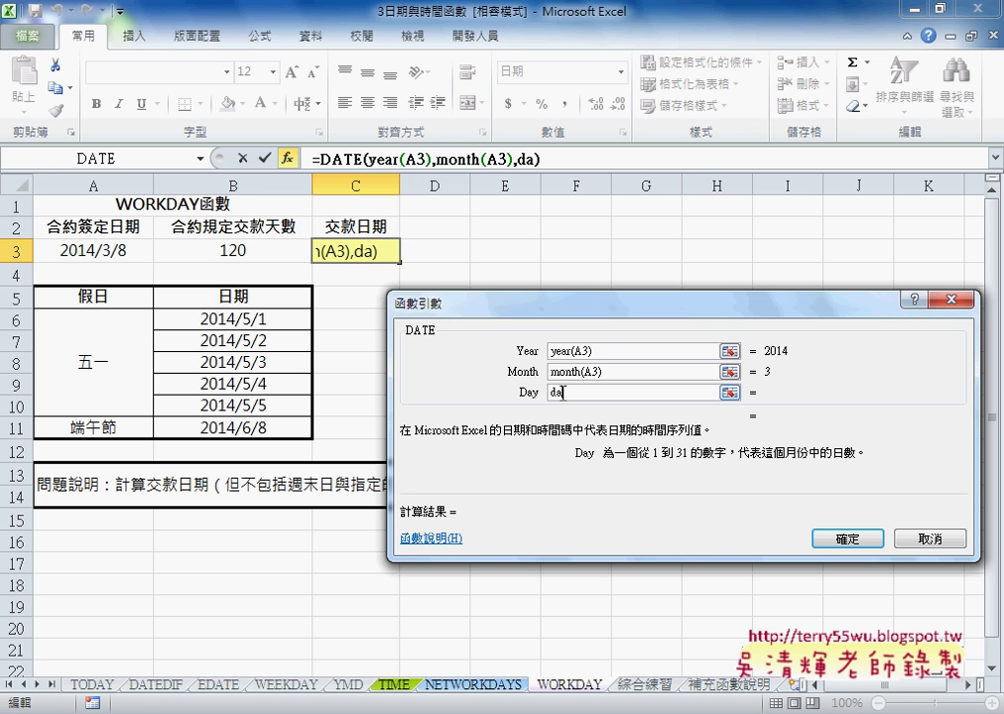
type("y(")
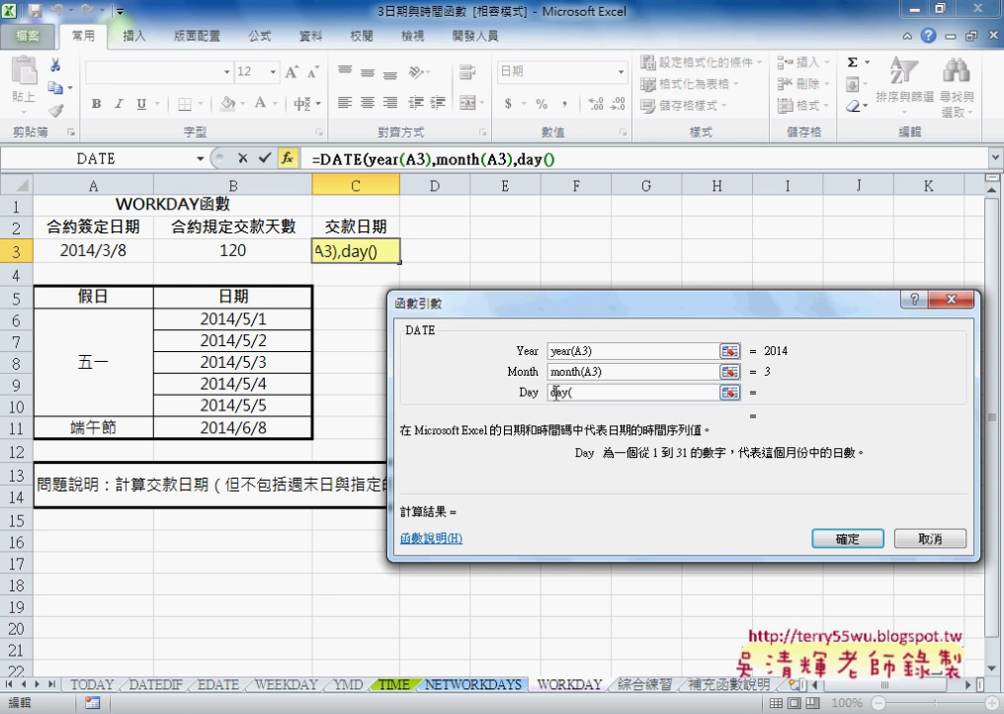
left_click(92, 253)
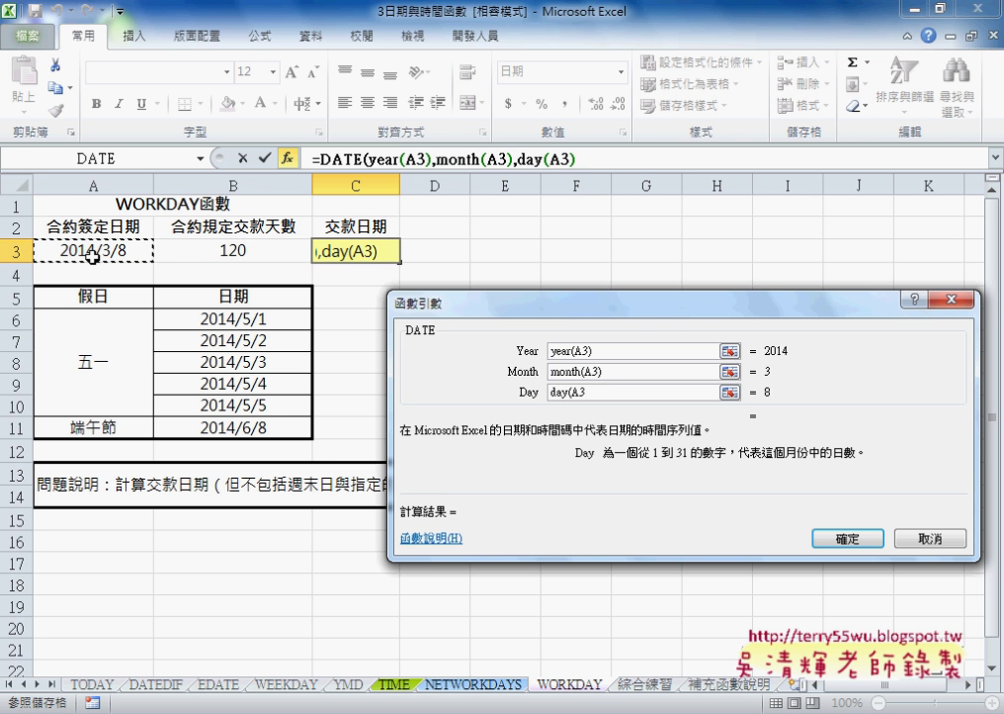
type(")+")
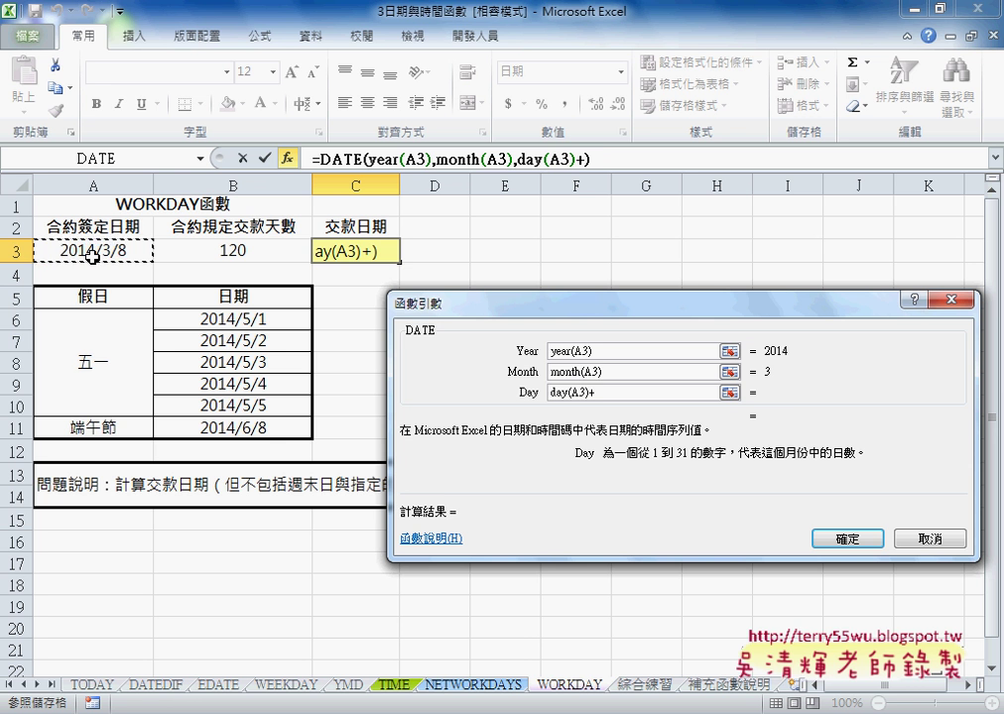
type("120")
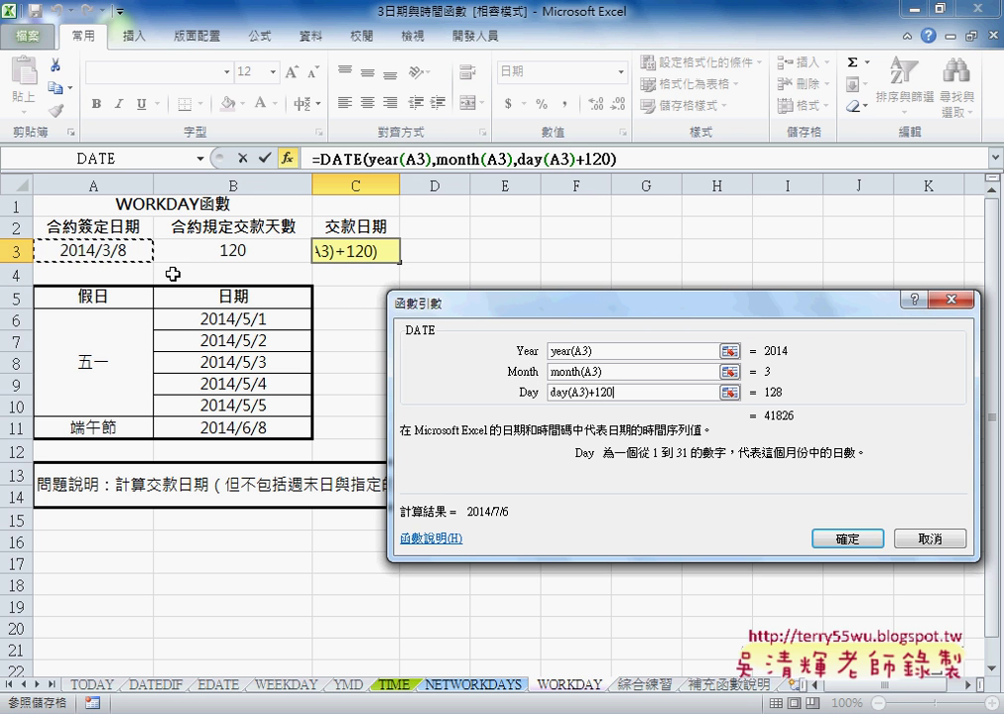
left_click_drag(596, 393, 621, 393)
left_click(269, 252)
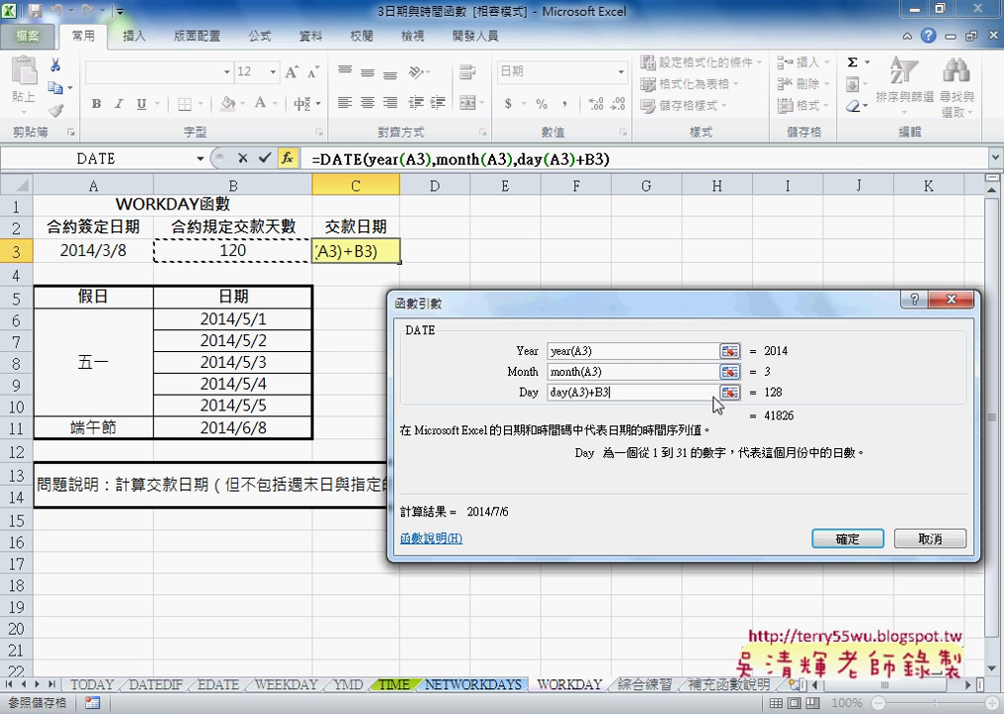
left_click(855, 545)
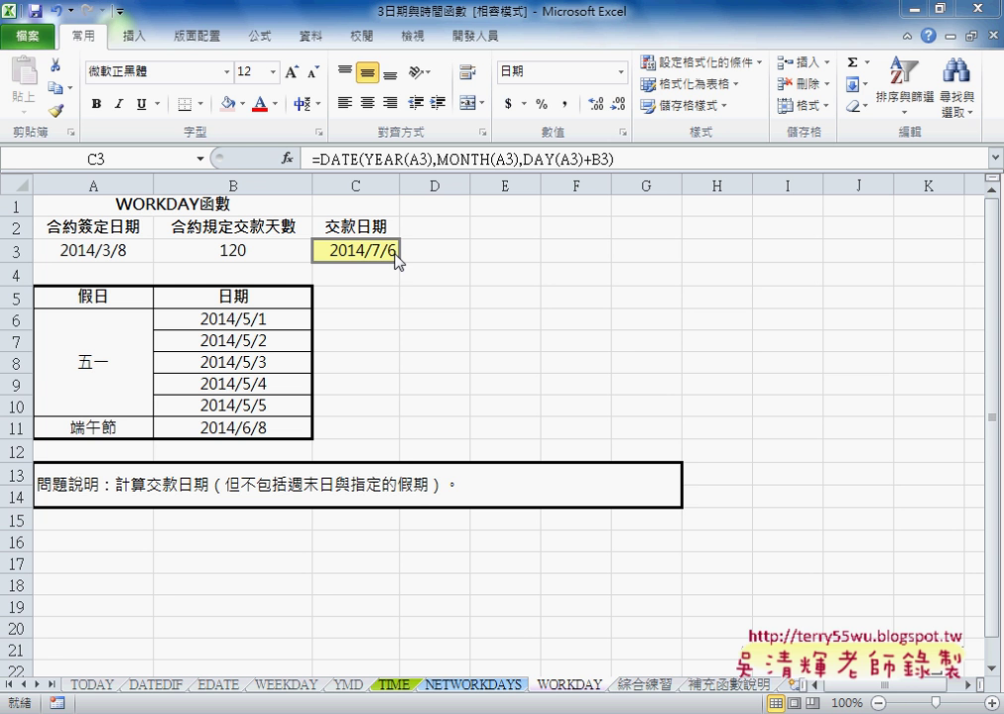
Select C3 to confirm the DATE formula shows the 2014/7/6 due date
left_click(396, 257)
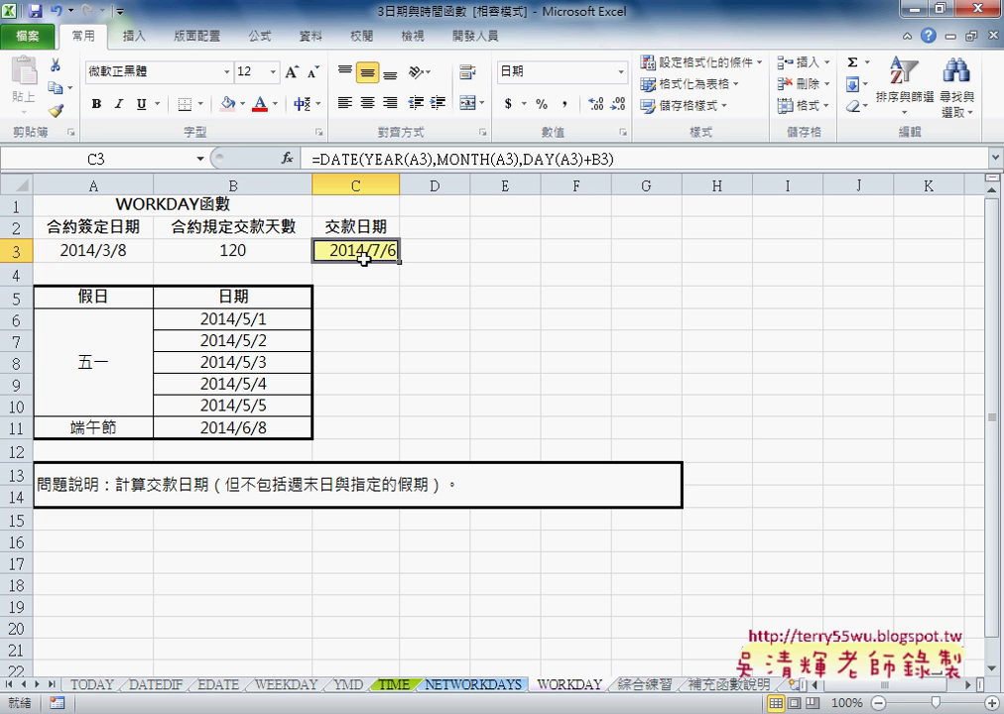
Clear C3's DATE formula and insert the WORKDAY function instead
key("Delete")
left_click(286, 157)
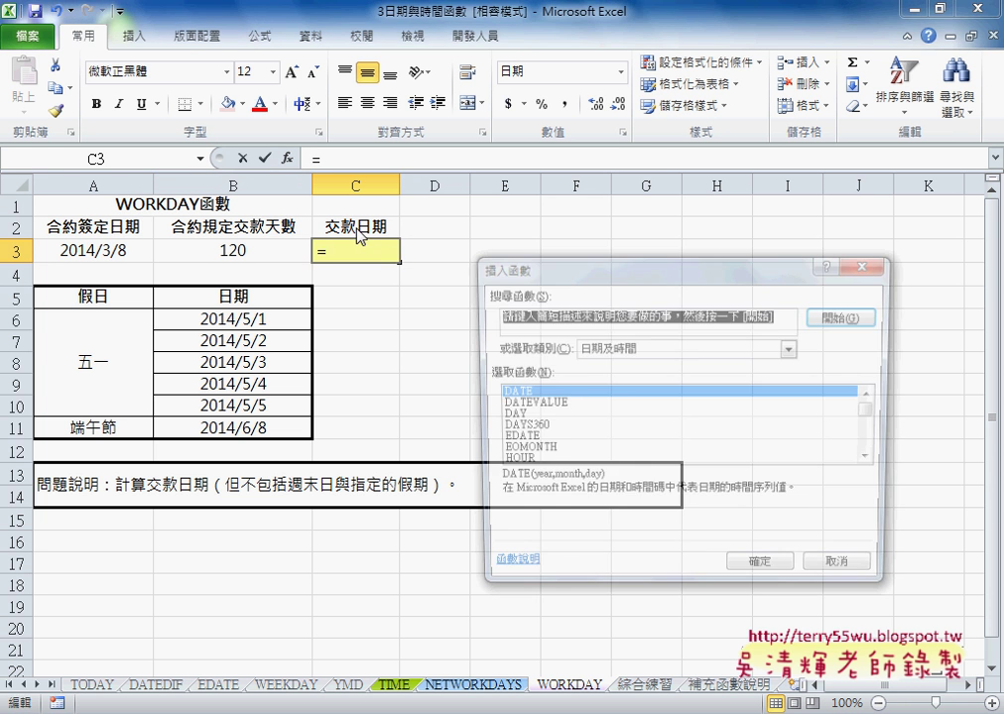
left_click_drag(875, 411, 874, 444)
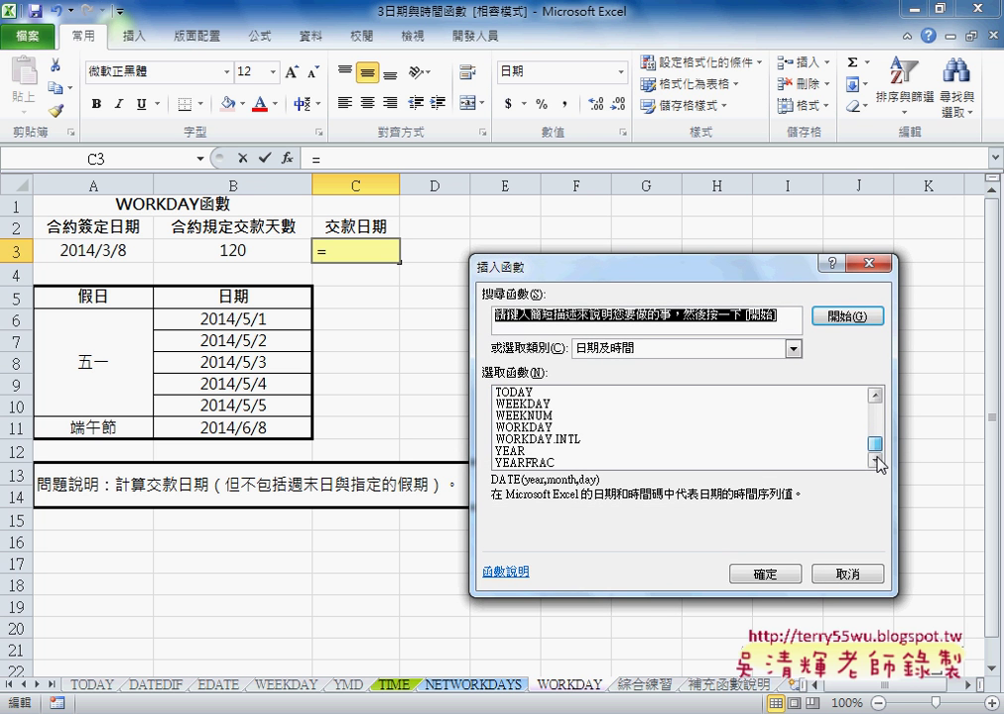
left_click(537, 427)
left_click(766, 573)
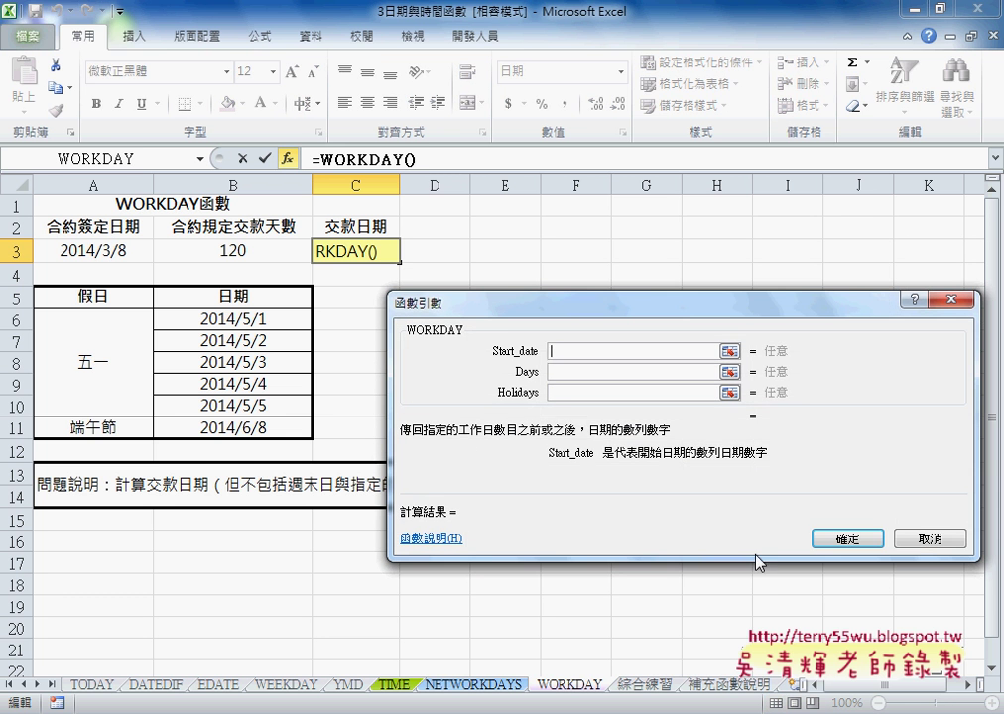
Set WORKDAY arguments to start A3, days B3, holidays B6:B11, giving 2014/8/27
left_click(83, 251)
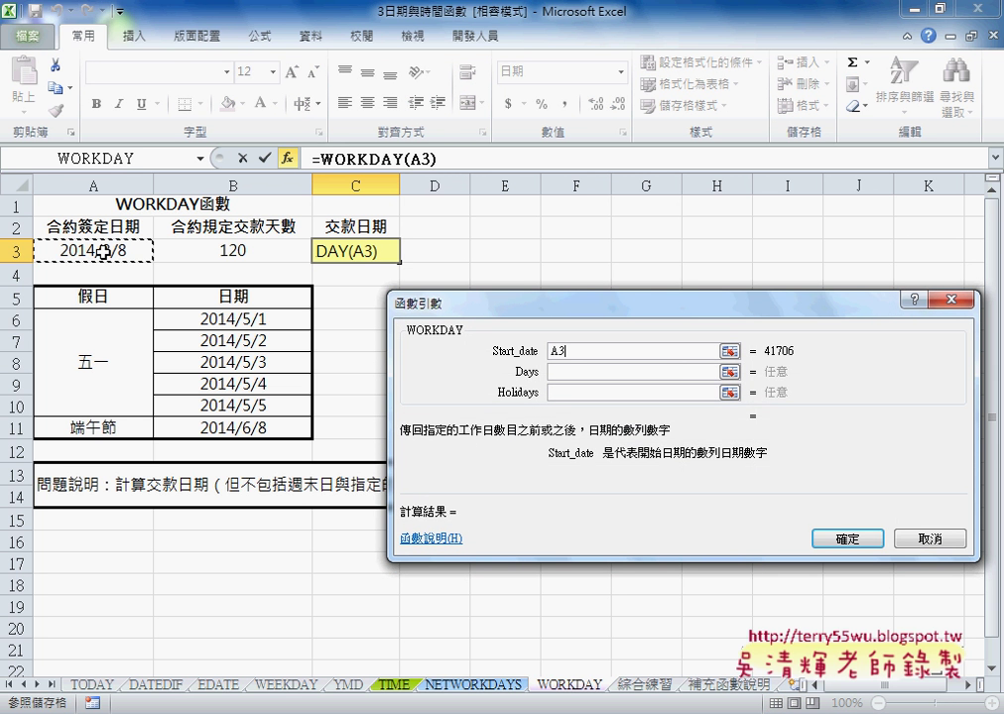
left_click(561, 372)
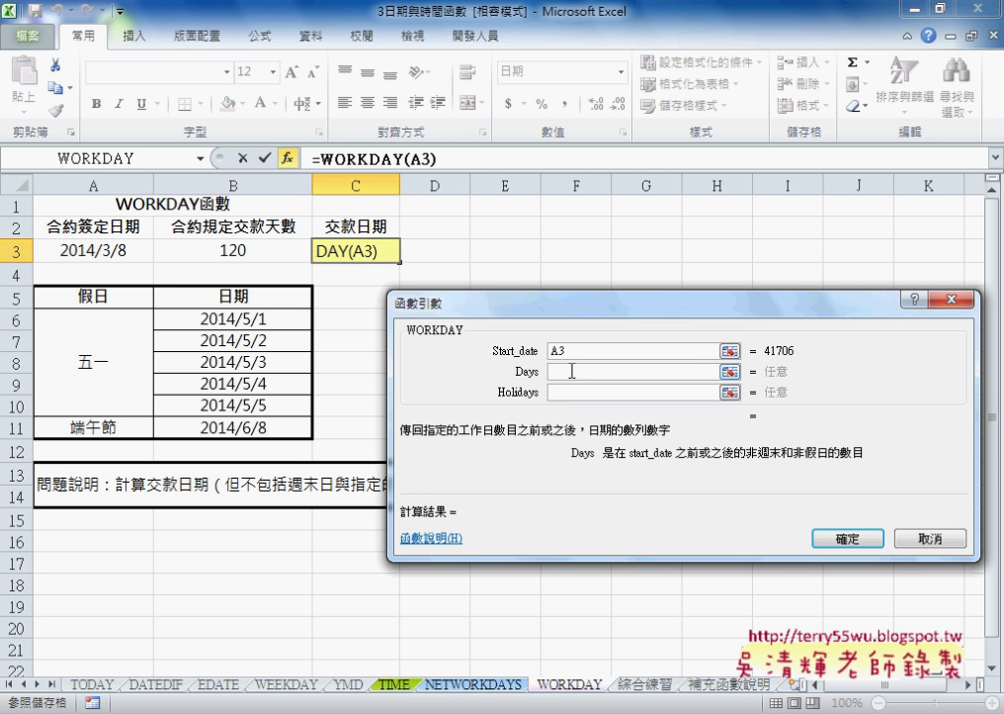
left_click(268, 255)
left_click(651, 391)
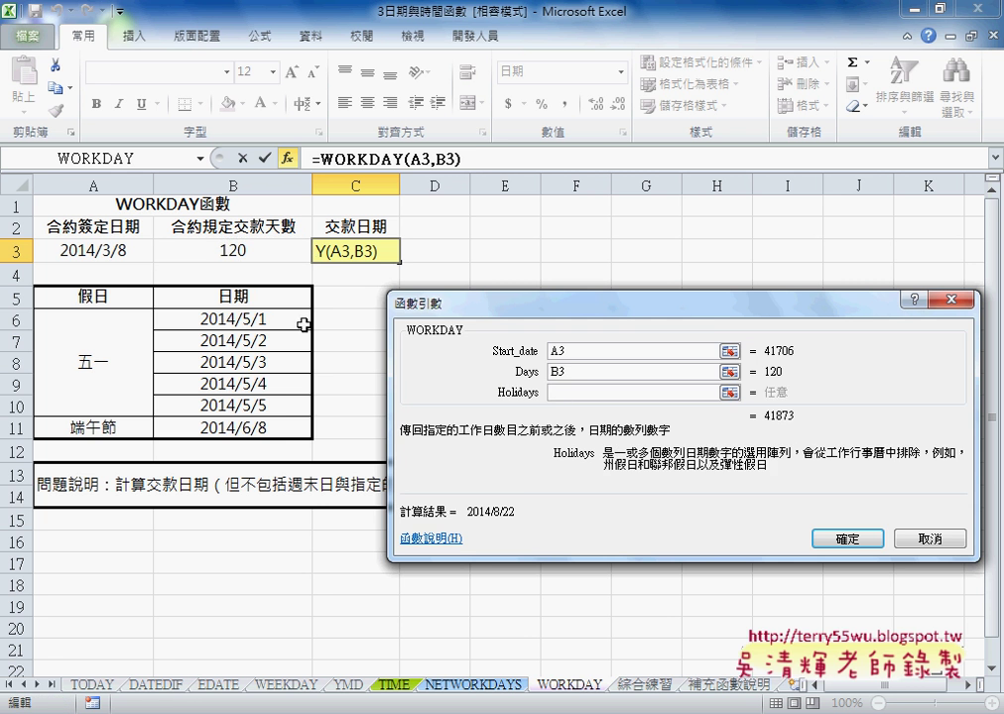
left_click_drag(257, 319, 249, 426)
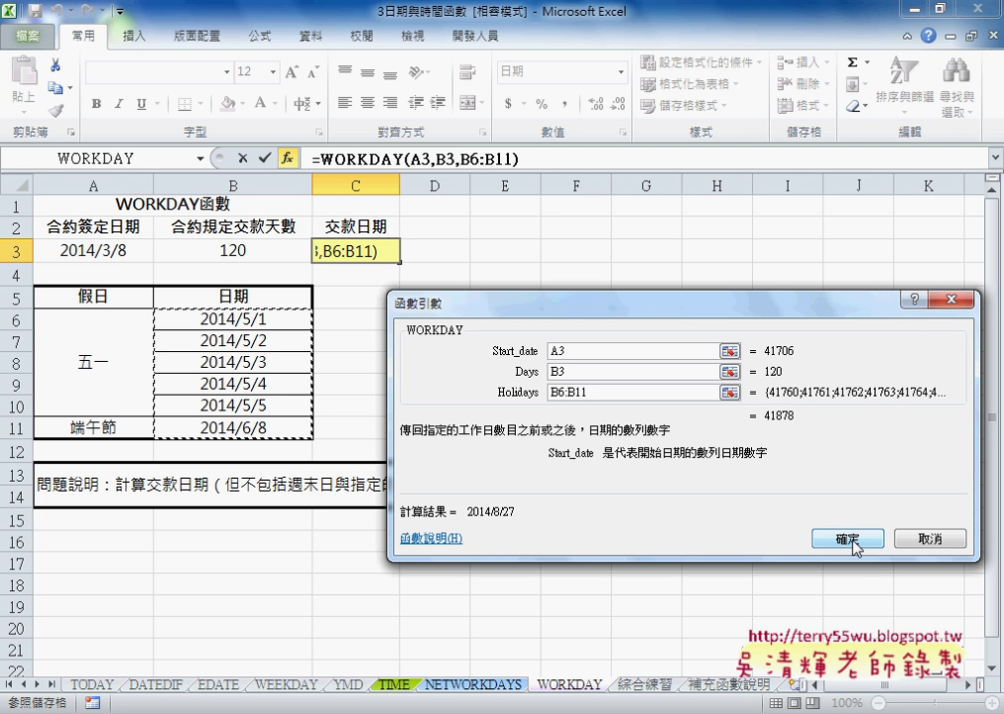
left_click(853, 540)
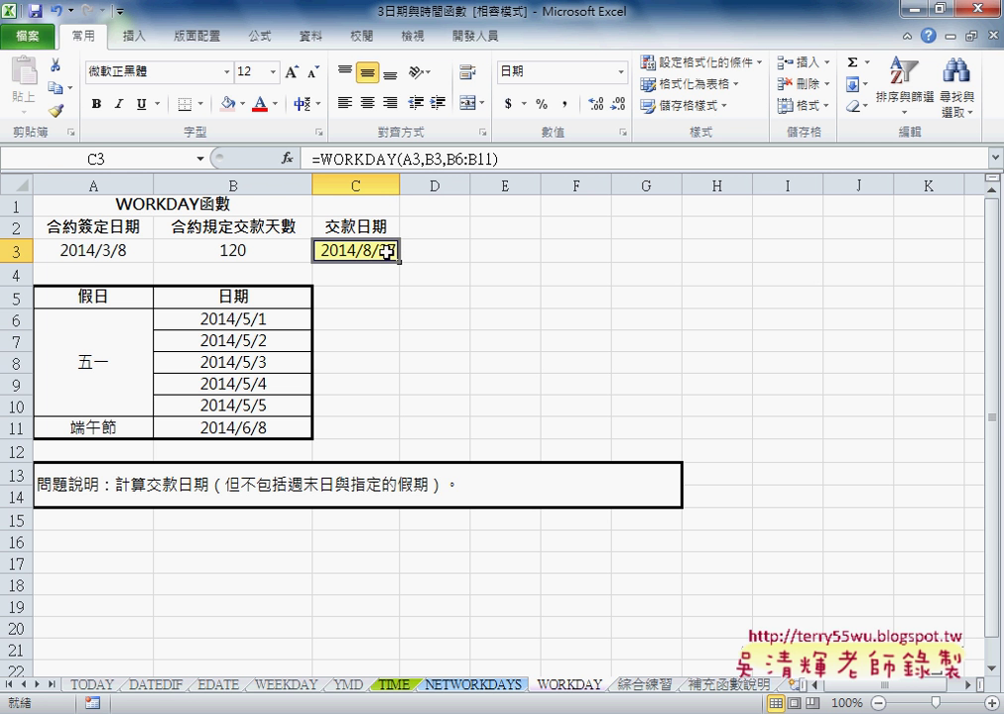
left_click(459, 688)
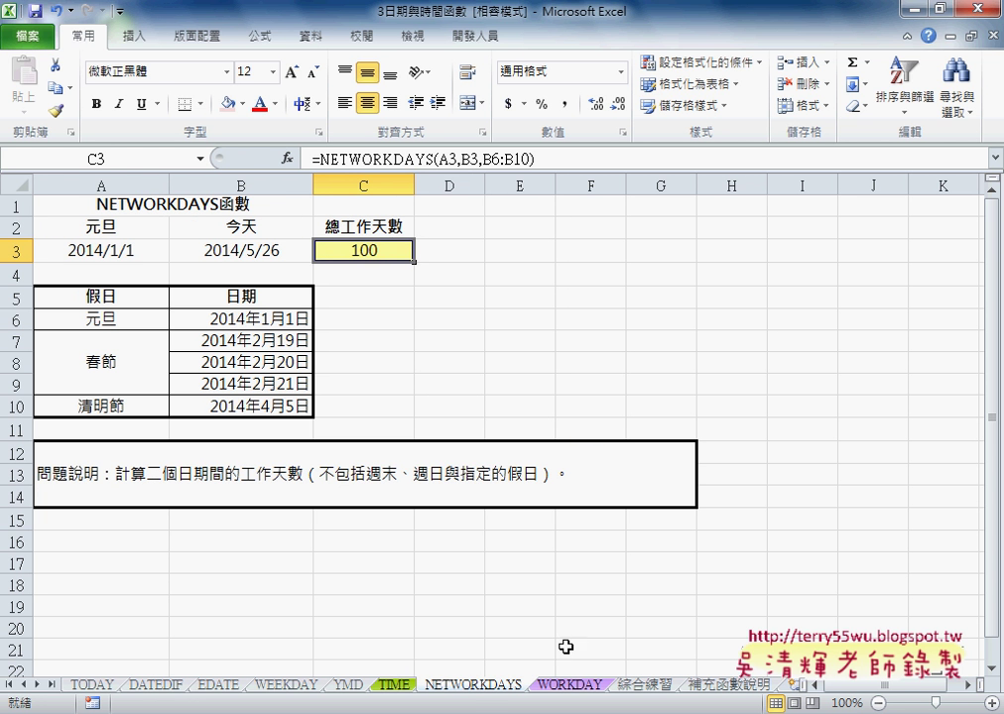
left_click(568, 685)
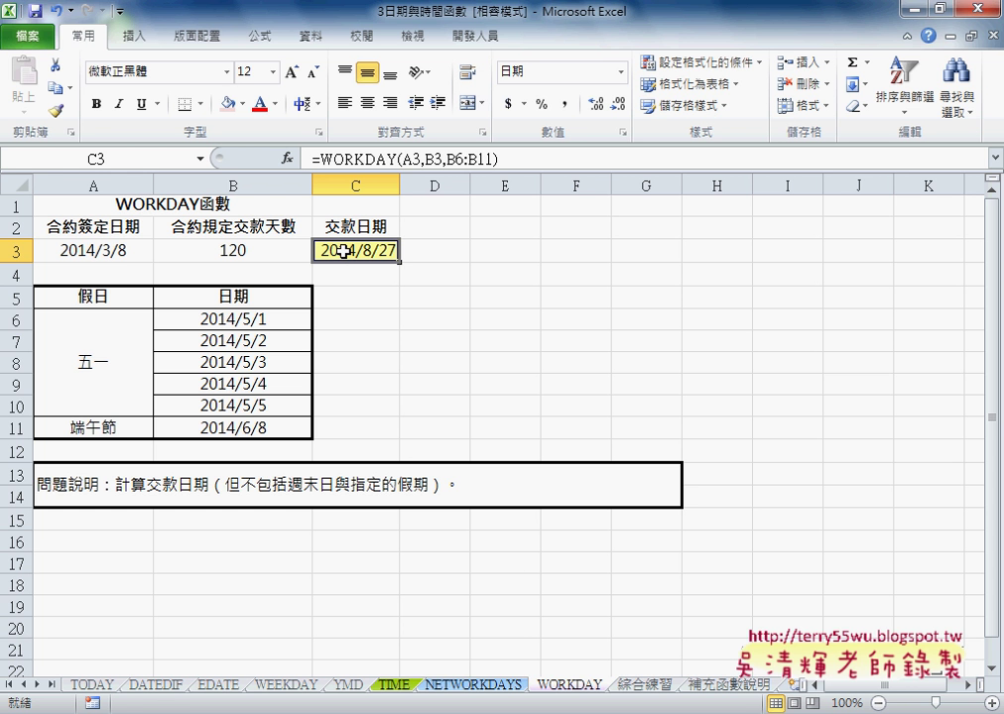